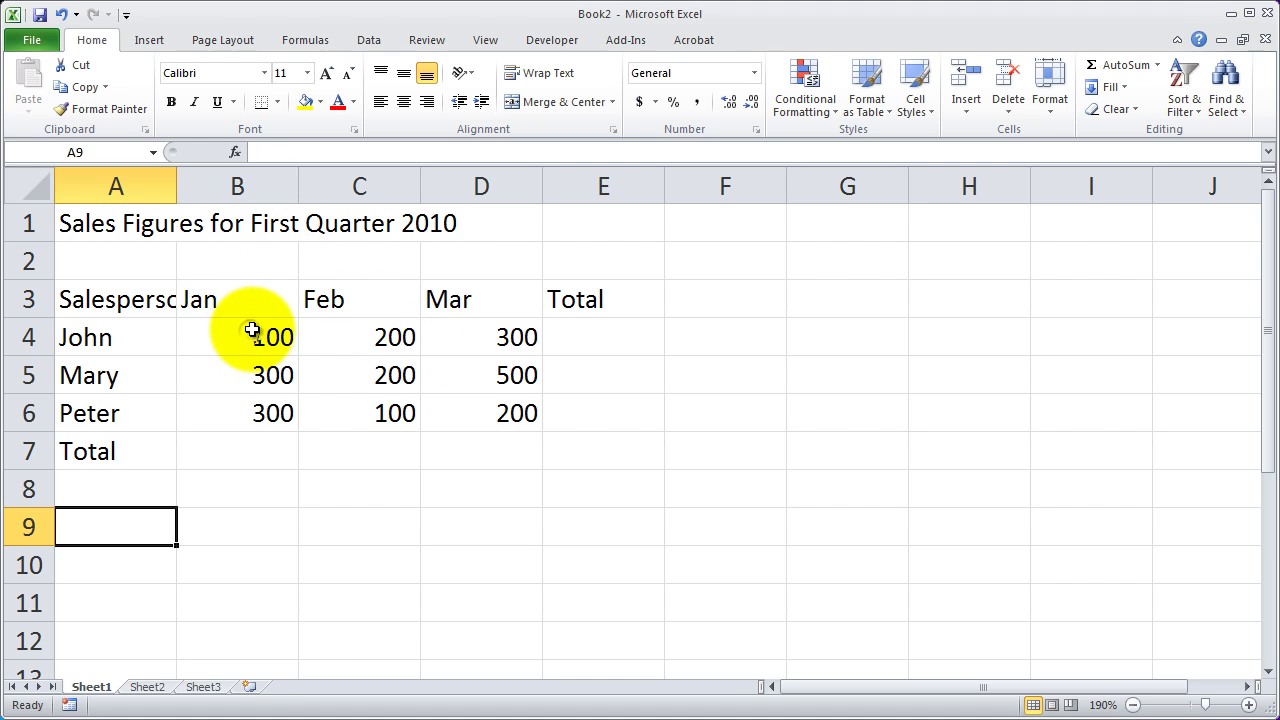
# Total the first salesperson's Jan to Mar sales in cell E4 with the formula =b4+c4+d4
pyautogui.click(272, 336)
pyautogui.click(362, 330)
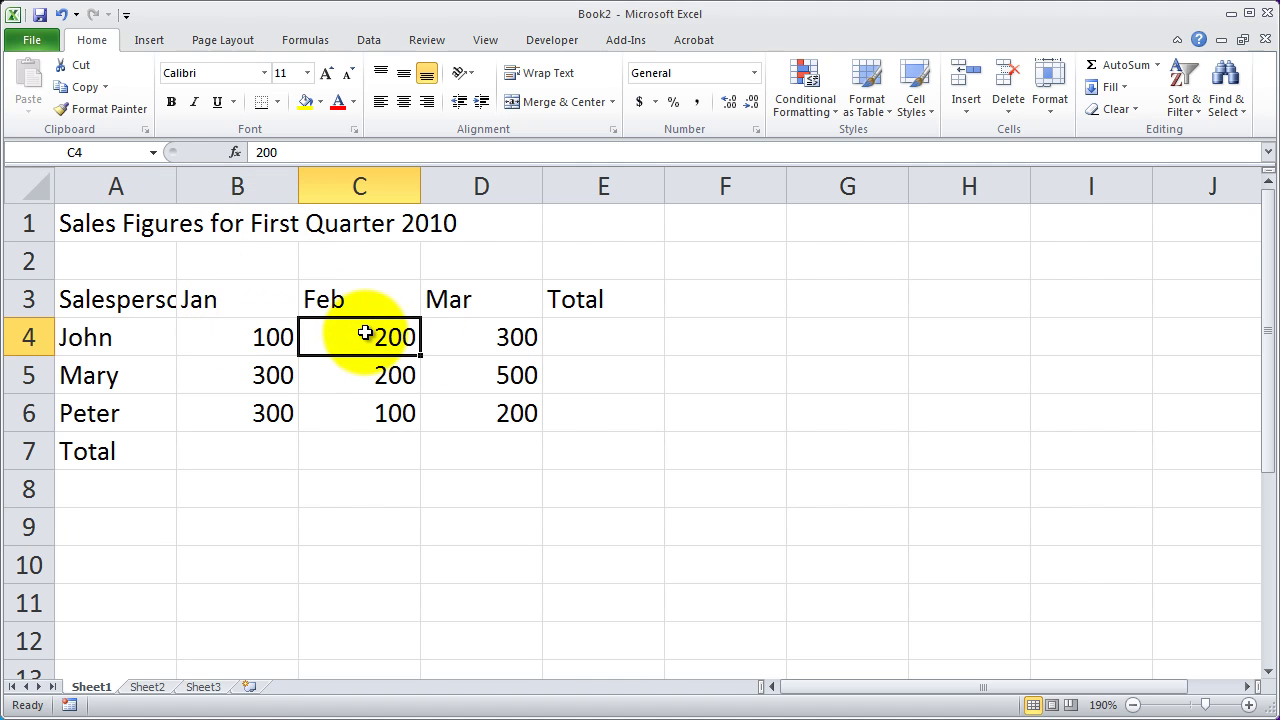
pyautogui.click(500, 343)
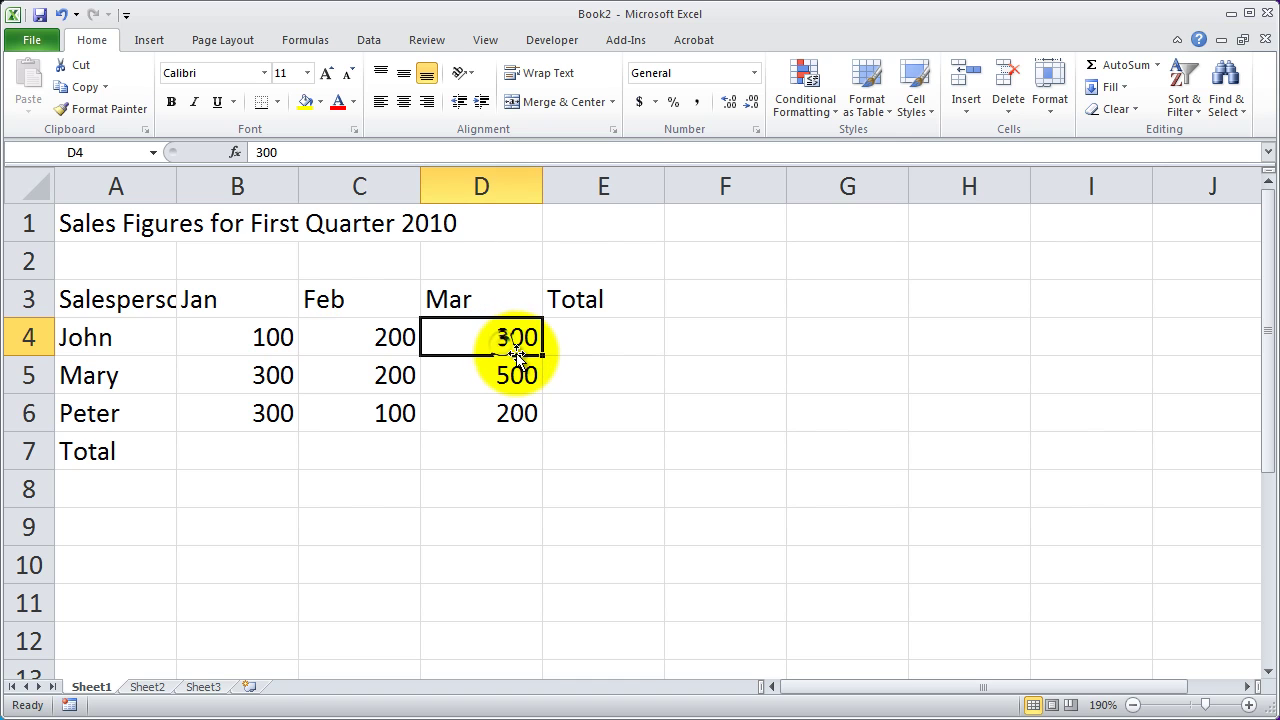
pyautogui.click(595, 340)
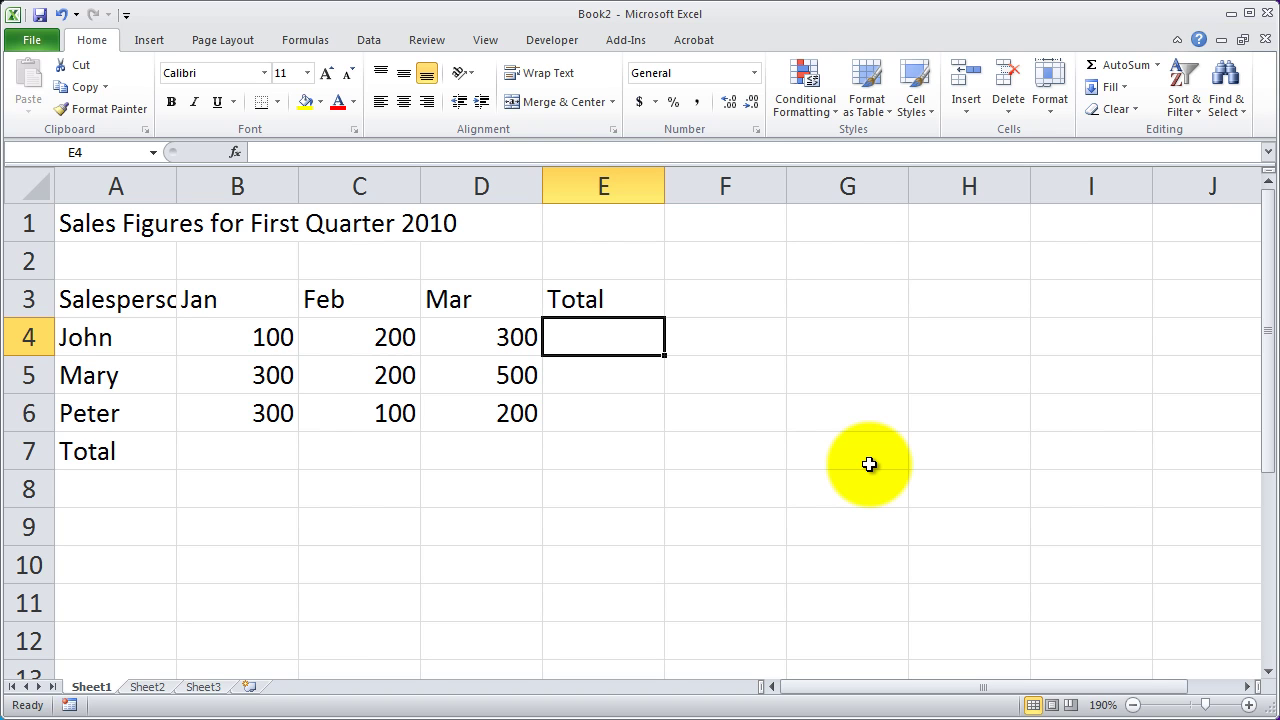
pyautogui.write('=')
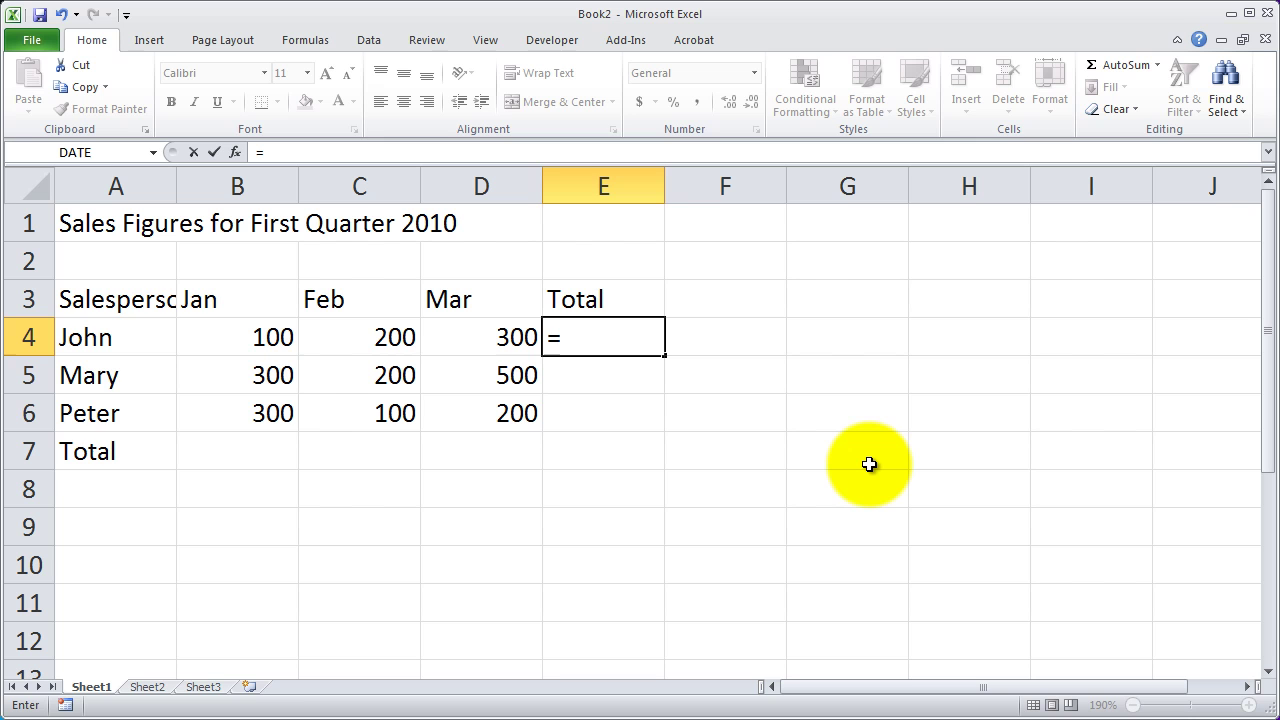
pyautogui.write('b4')
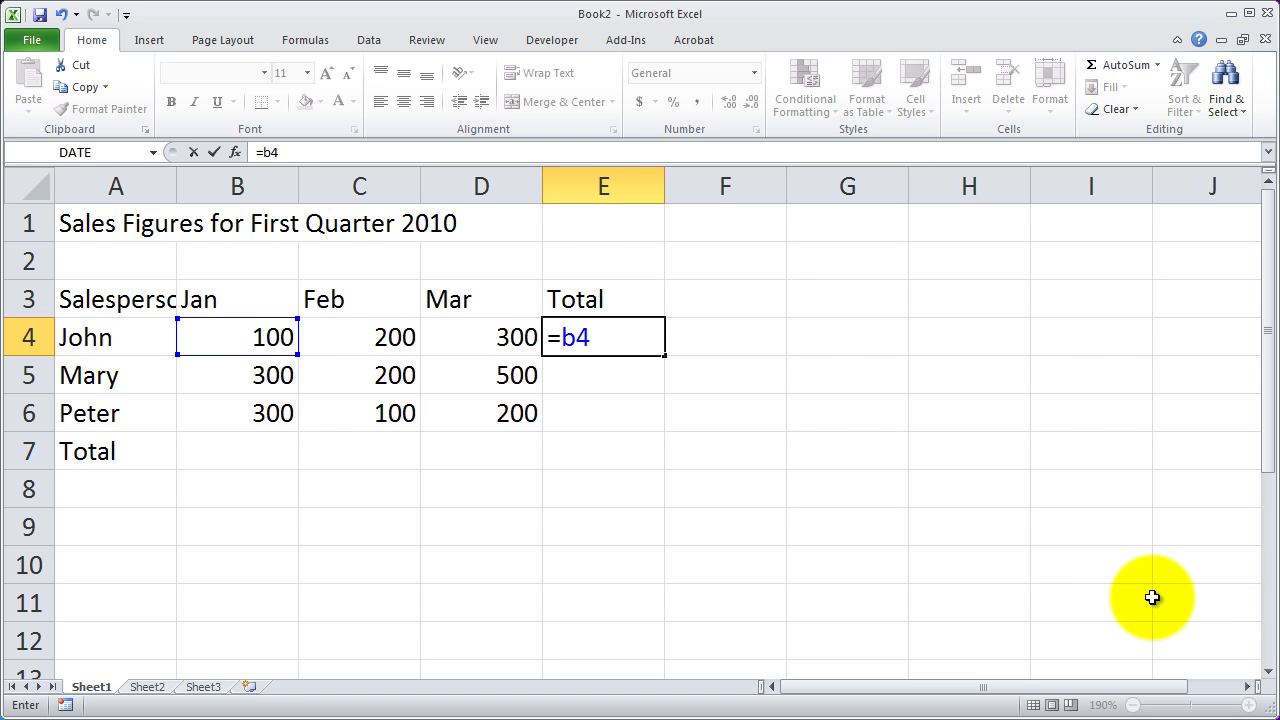
pyautogui.write('+c4')
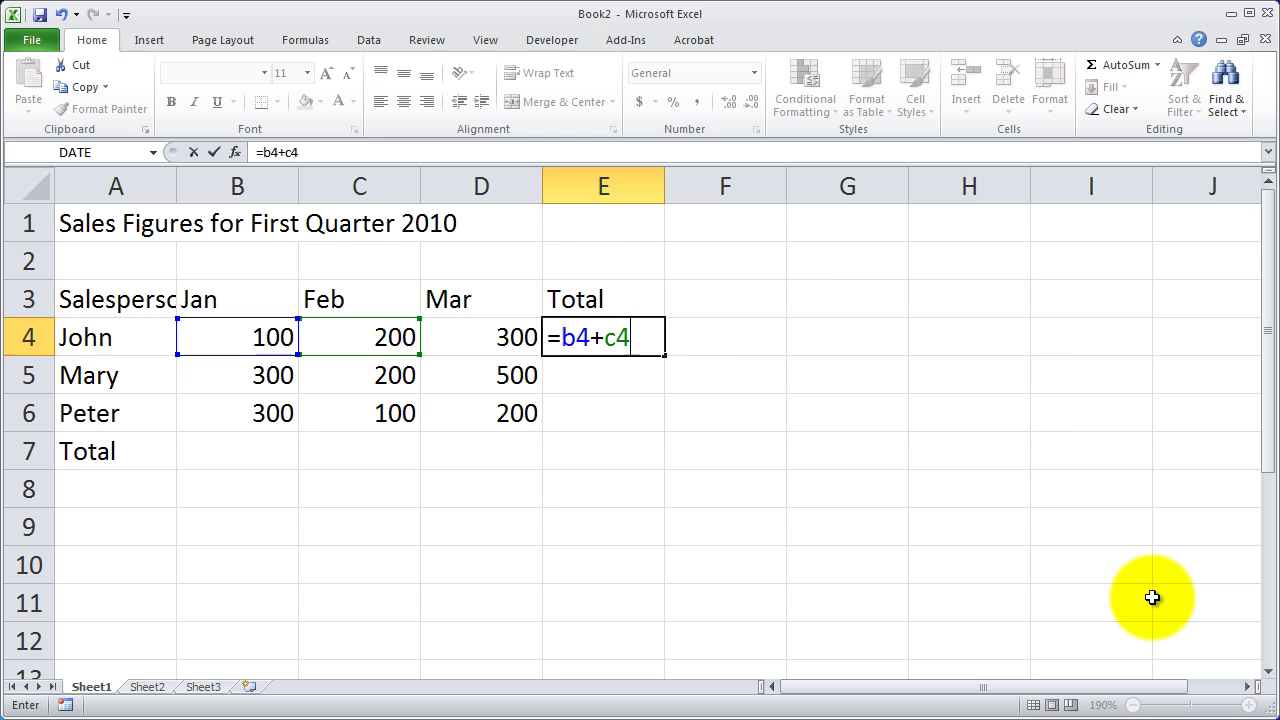
pyautogui.write('+d4')
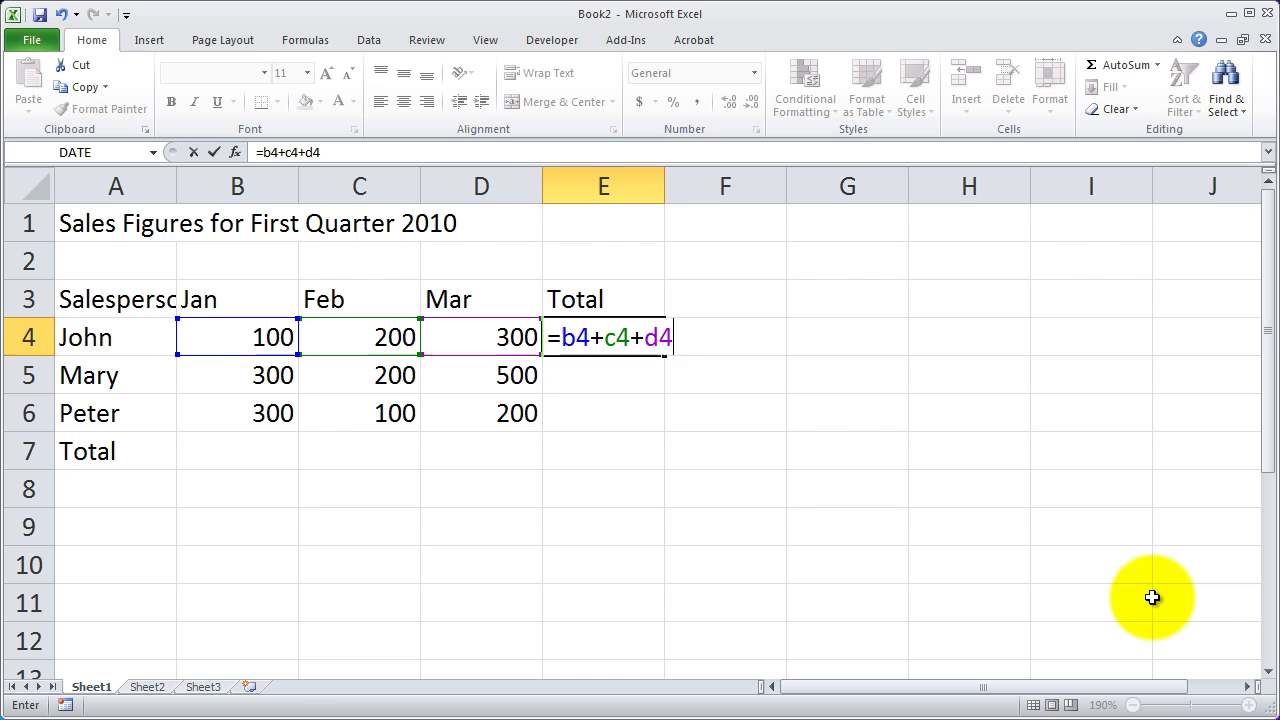
pyautogui.press('Return')
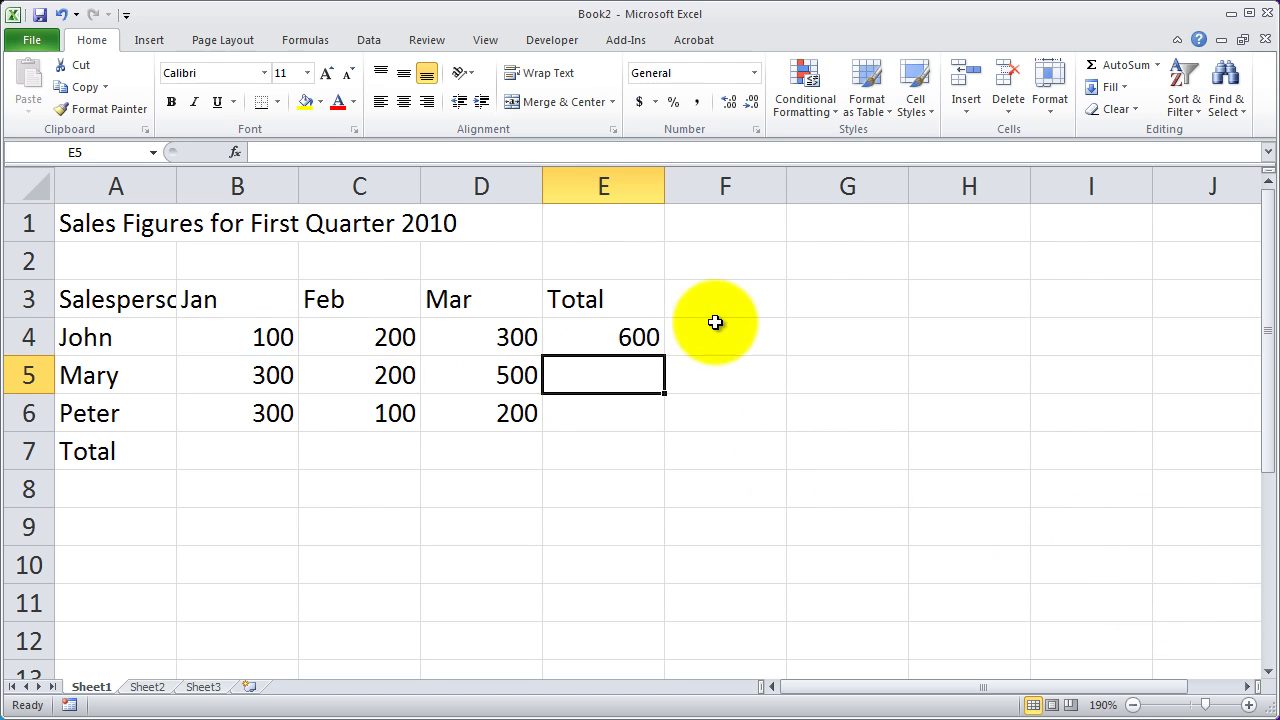
pyautogui.click(610, 345)
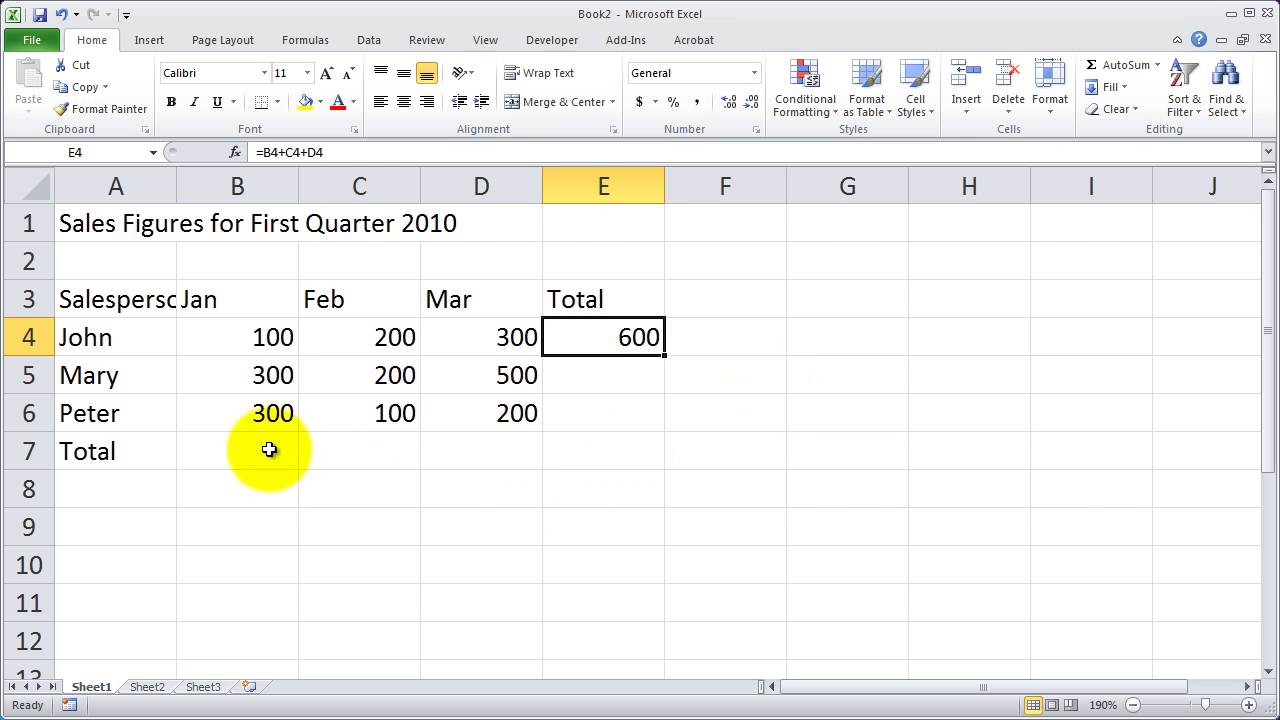
# Total the January sales in cell B7 with the formula =b4+b5+b6
pyautogui.click(238, 450)
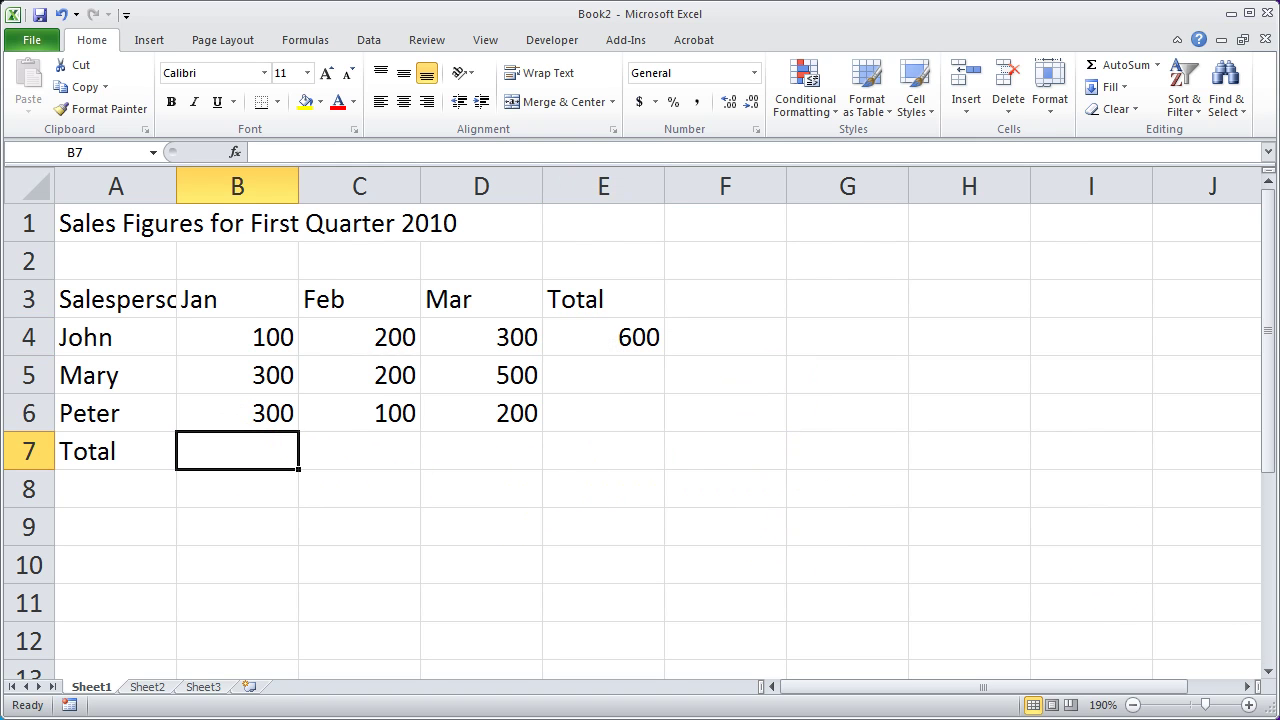
pyautogui.write('=')
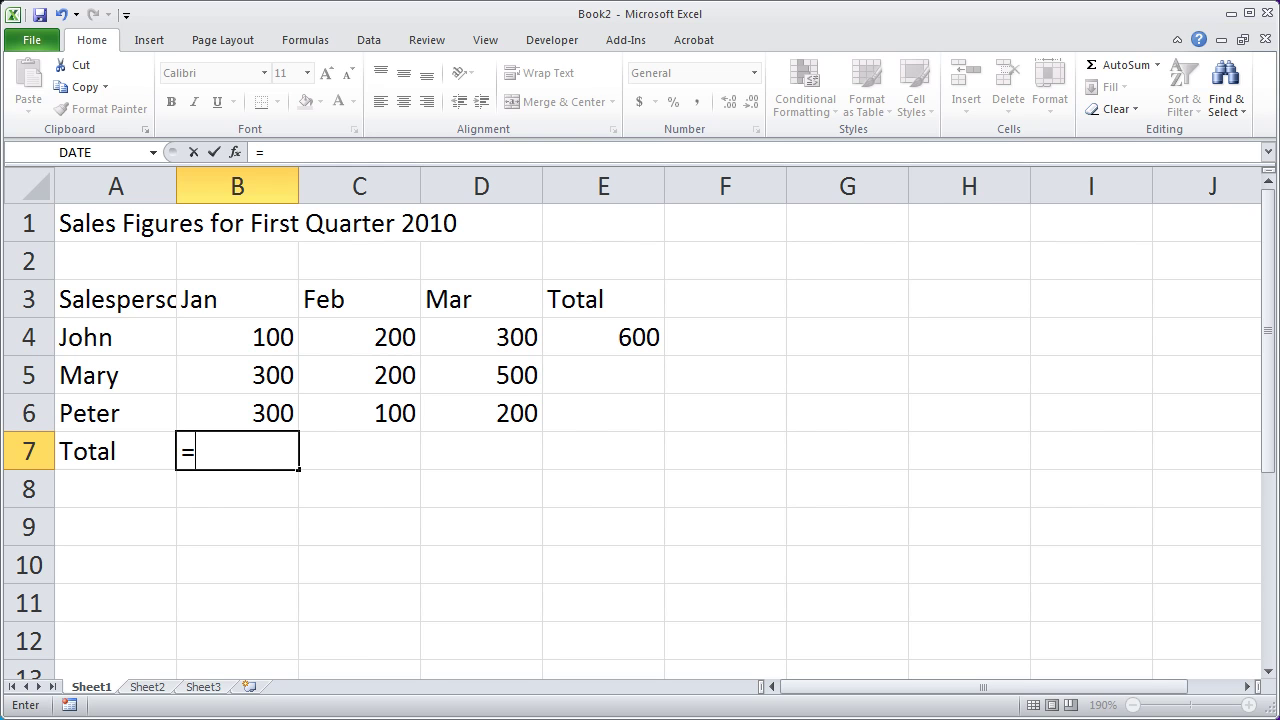
pyautogui.write('b4')
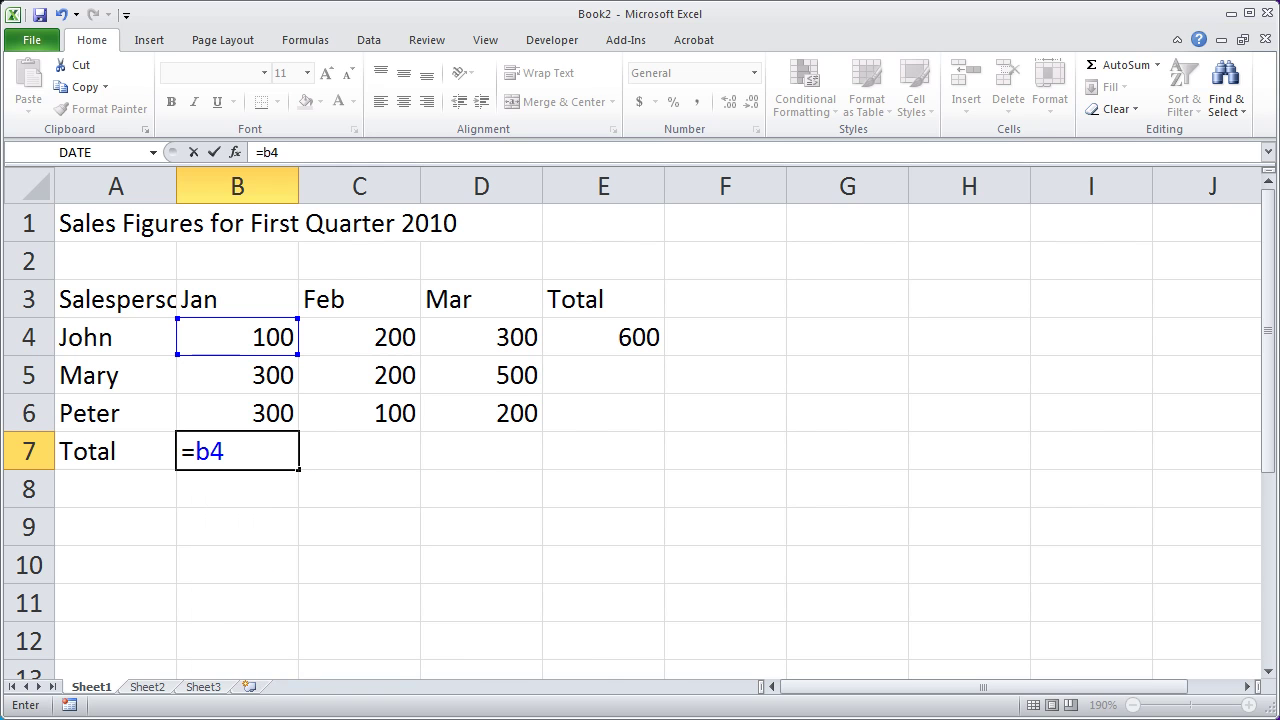
pyautogui.write('+b5')
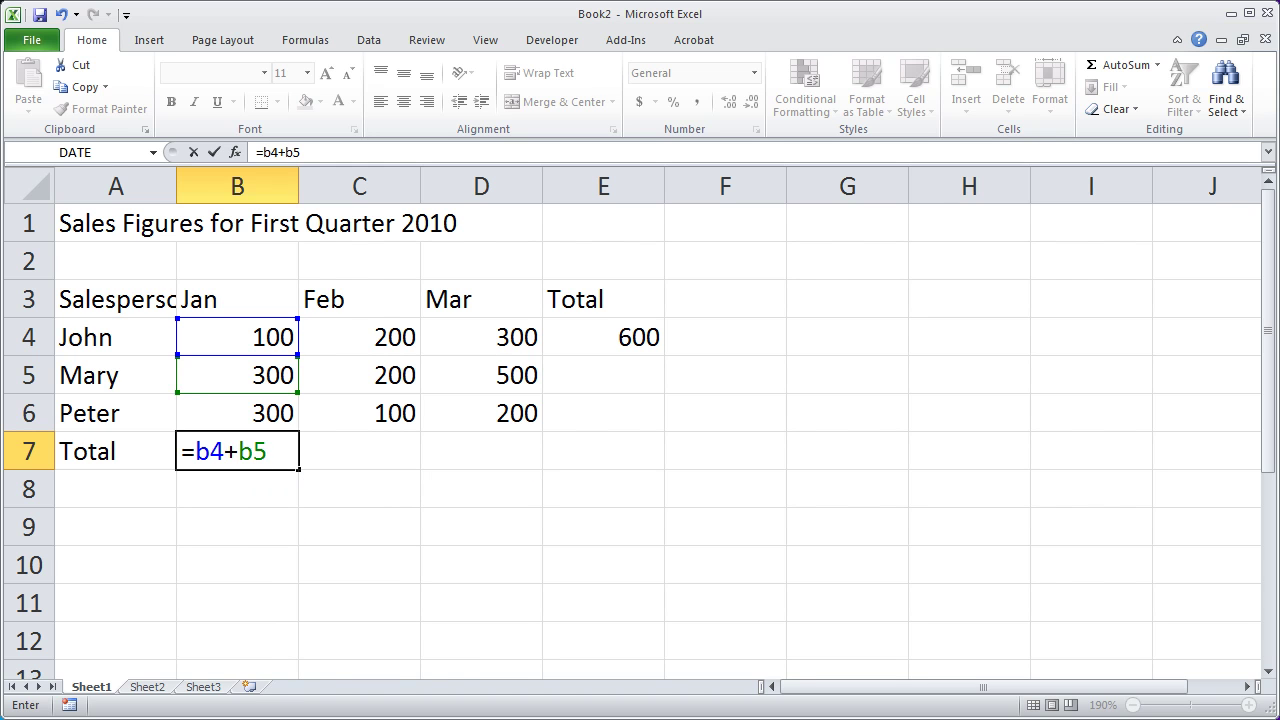
pyautogui.write('+b6')
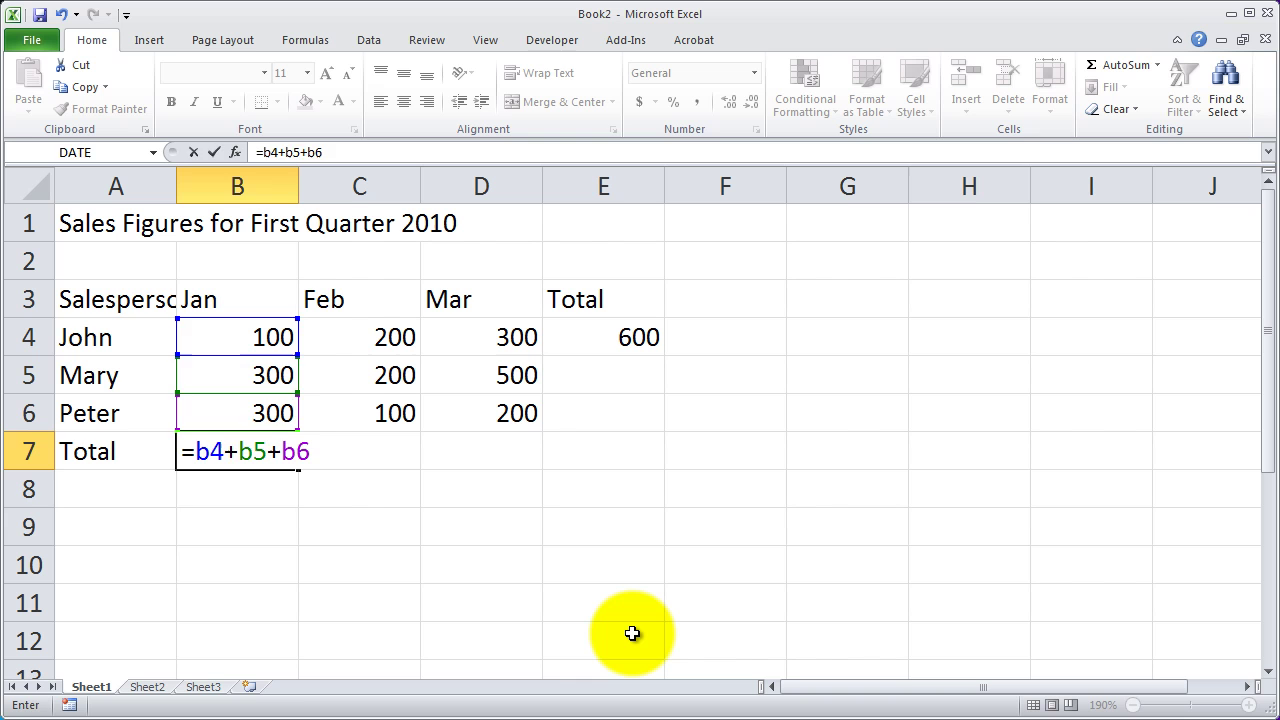
pyautogui.press('Return')
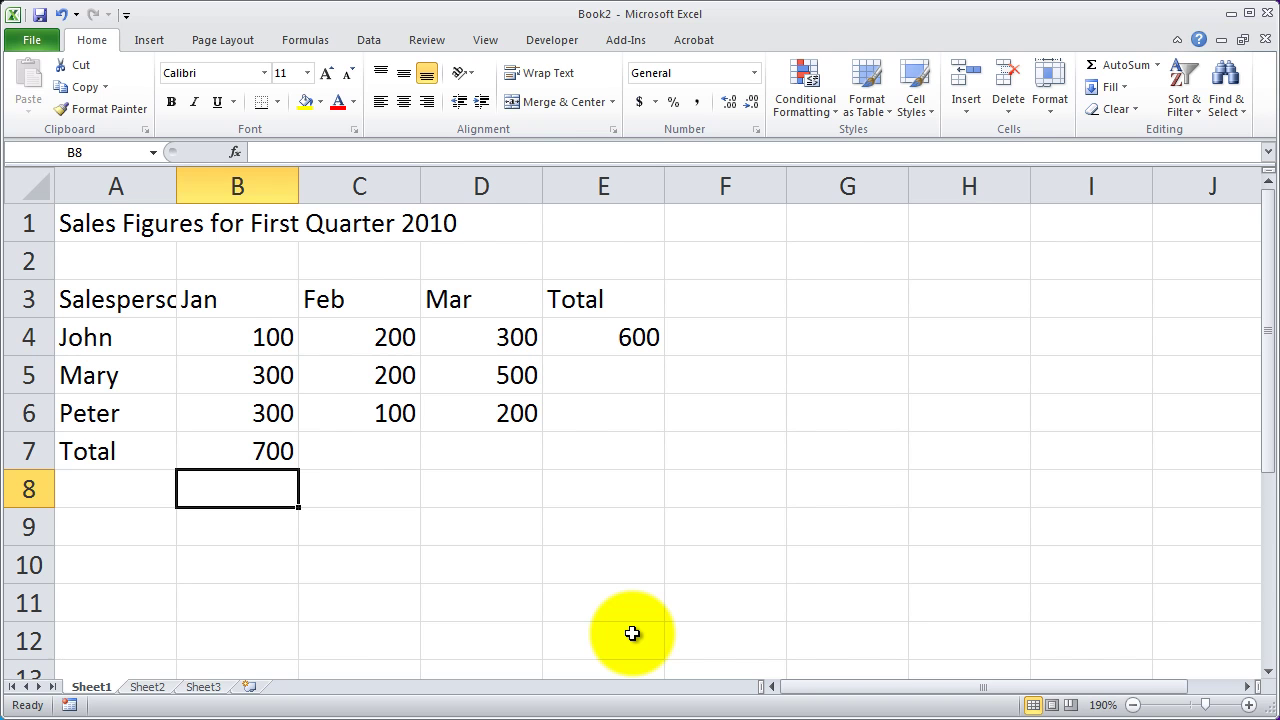
pyautogui.press('Down')
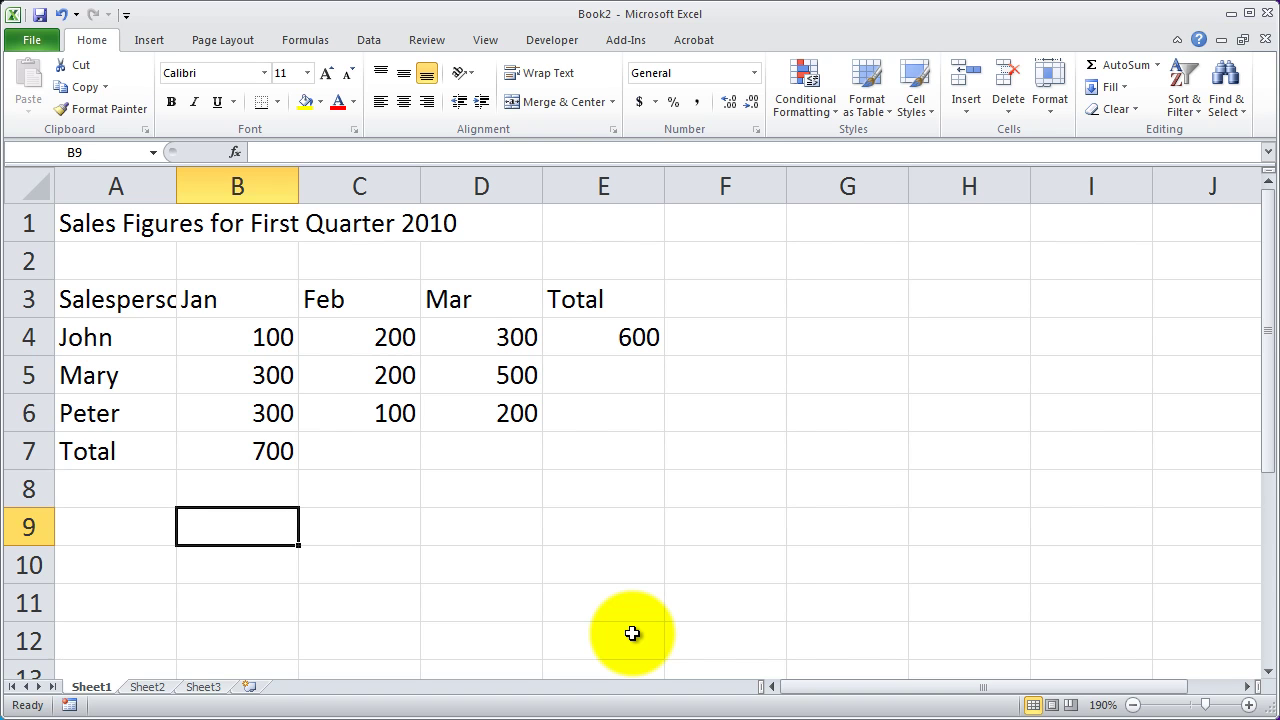
pyautogui.write('=')
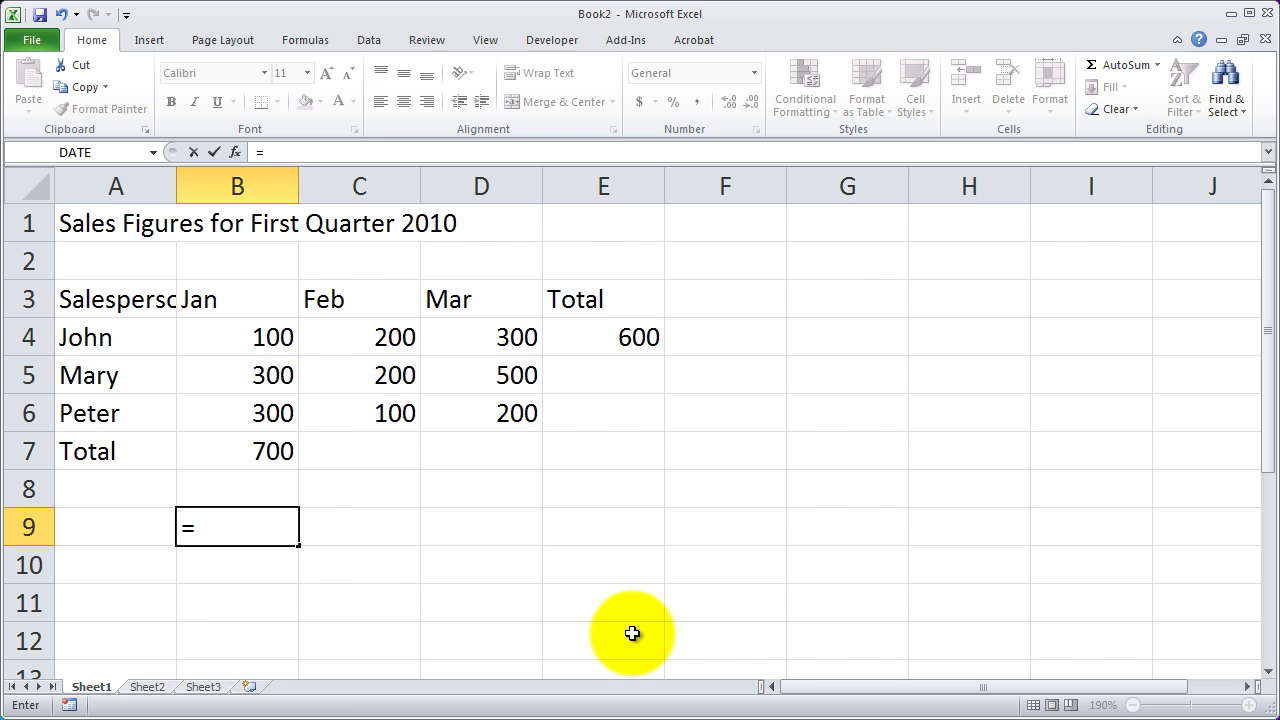
pyautogui.write('NAME')
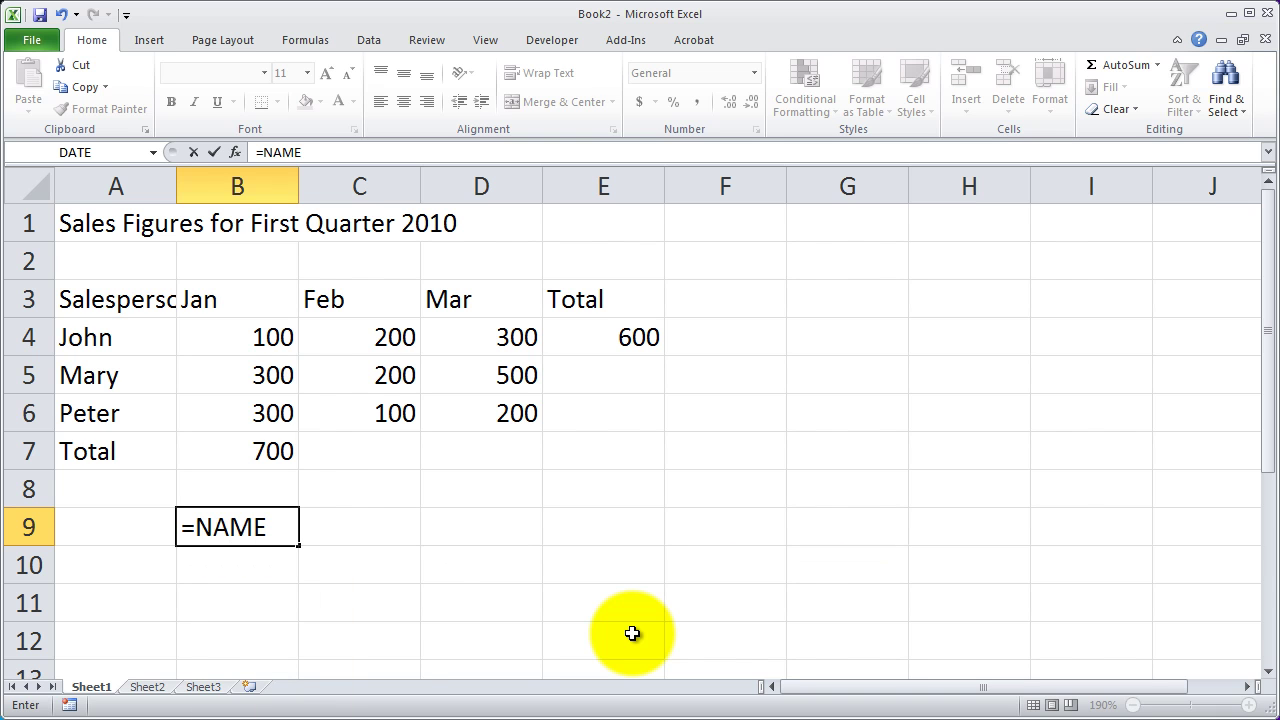
pyautogui.write('(RANGE)')
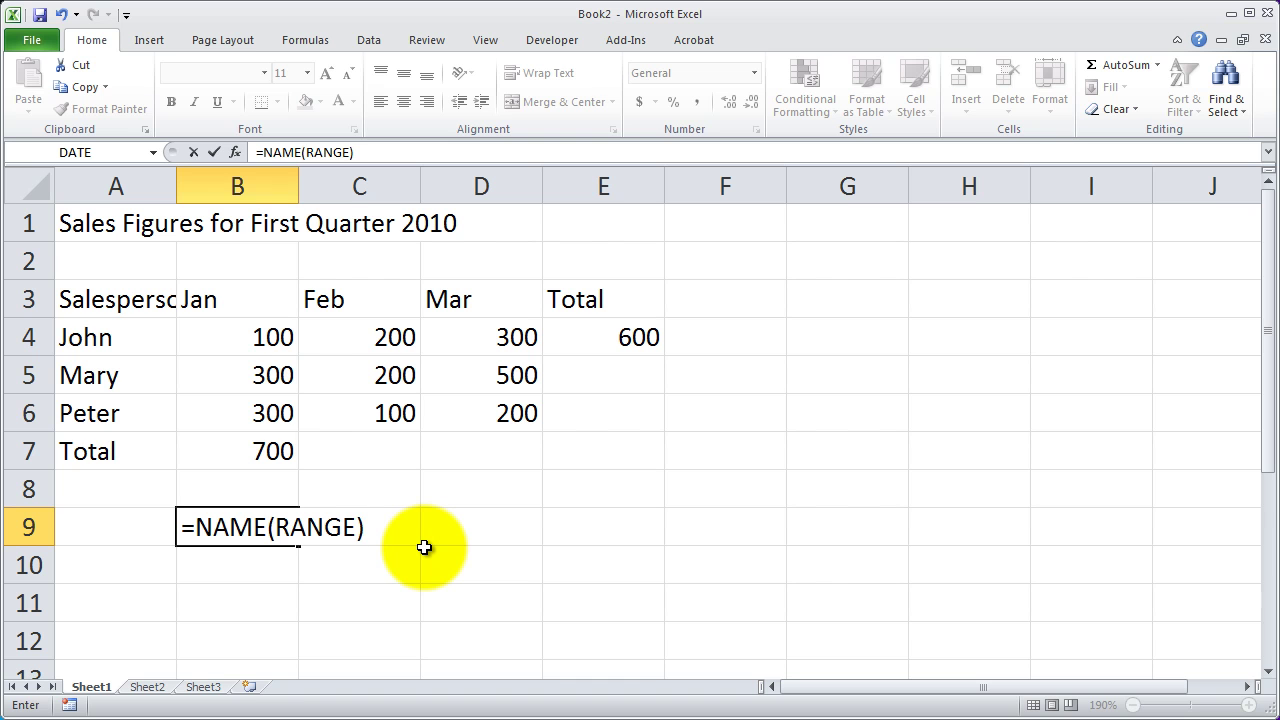
pyautogui.press('Escape')
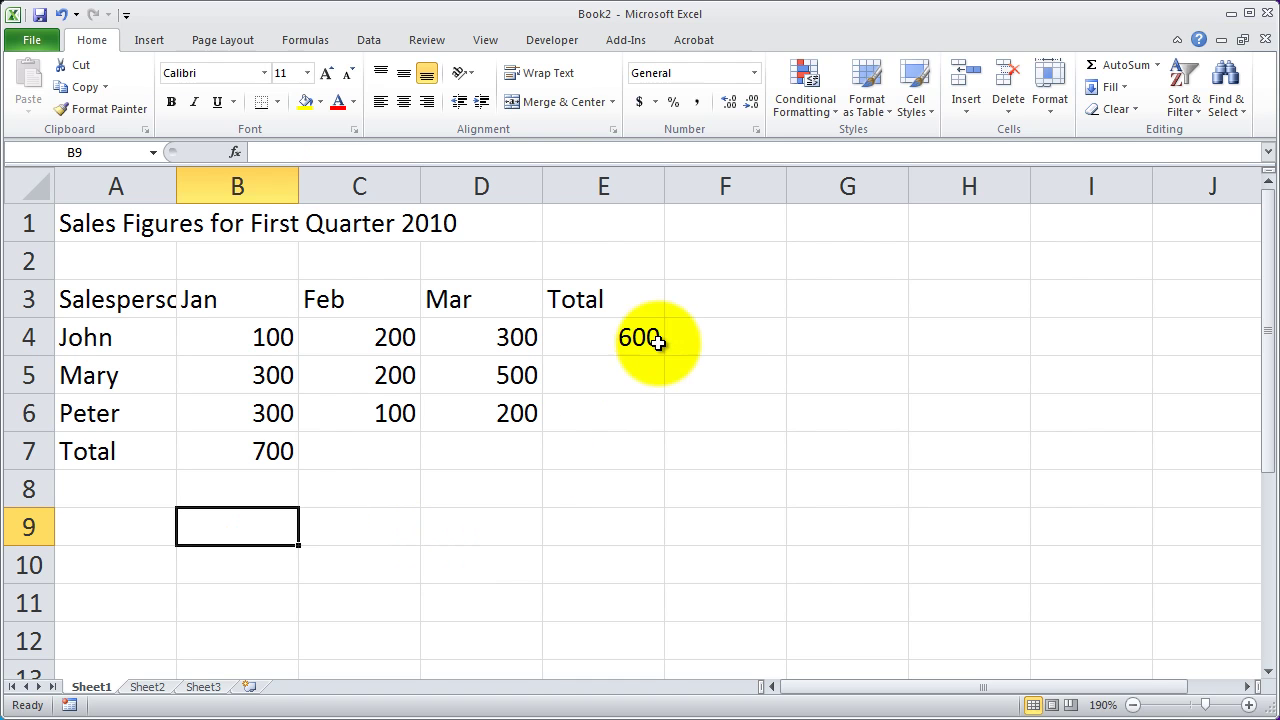
# Clear the addition formulas from total cells E4 and B7
pyautogui.click(609, 337)
pyautogui.press('Delete')
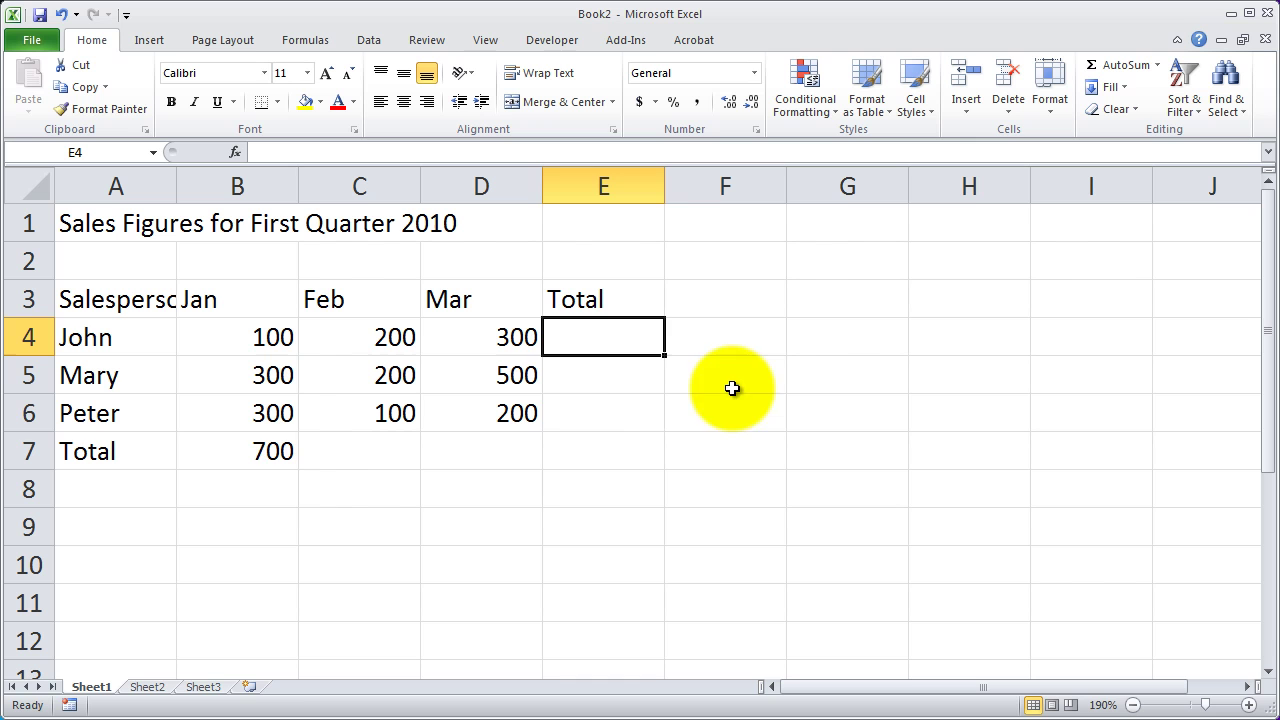
pyautogui.click(270, 452)
pyautogui.press('Delete')
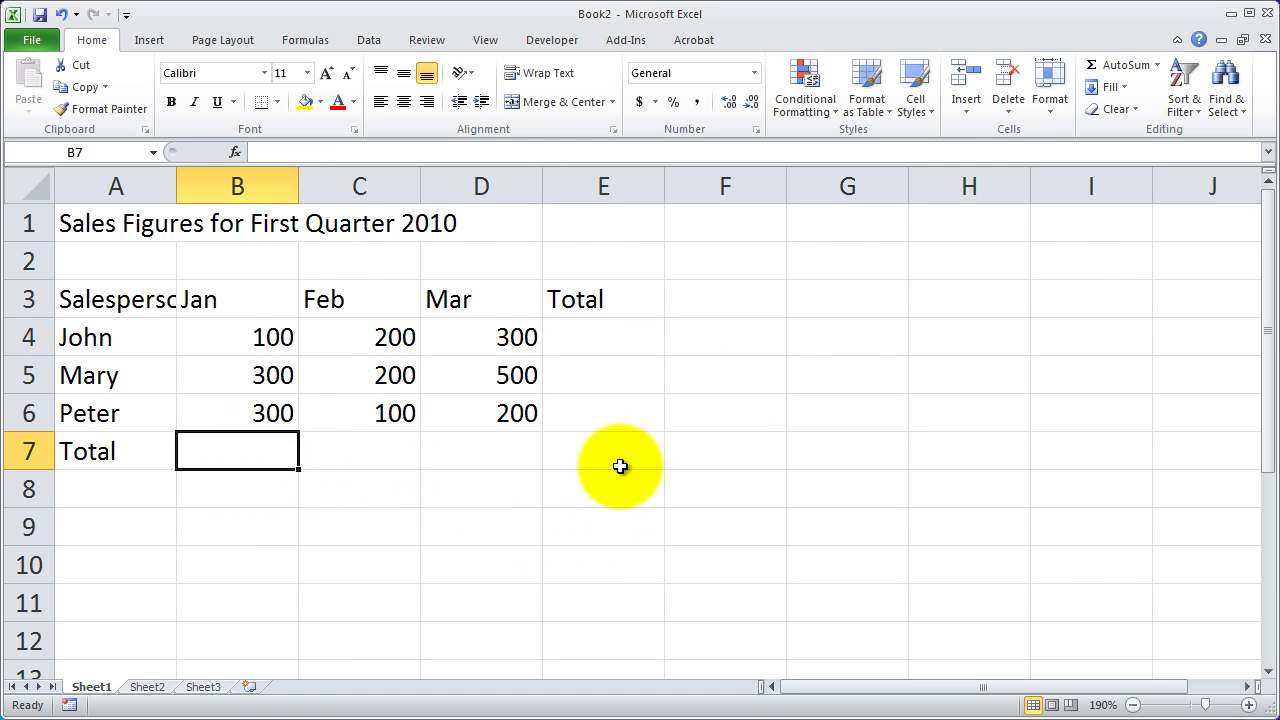
# Total the first salesperson's quarterly sales in cell E4 with the function formula =sum(B4:D4)
pyautogui.click(602, 346)
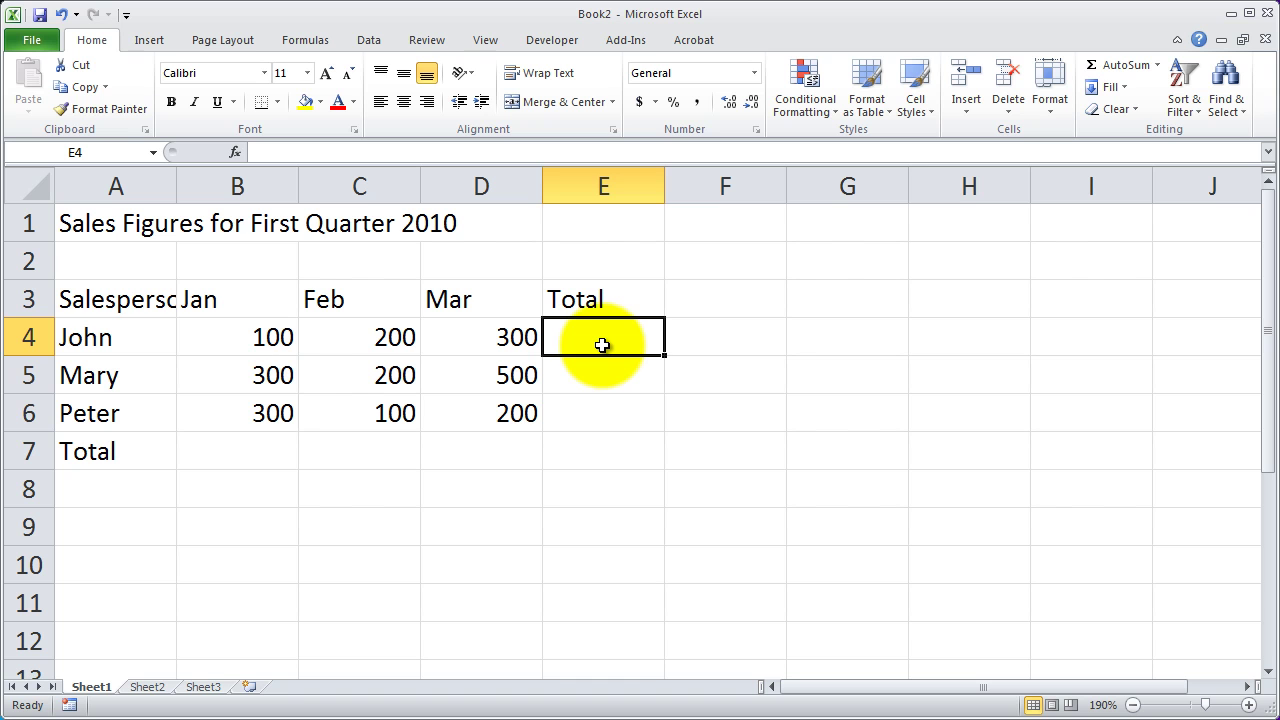
pyautogui.write('=su')
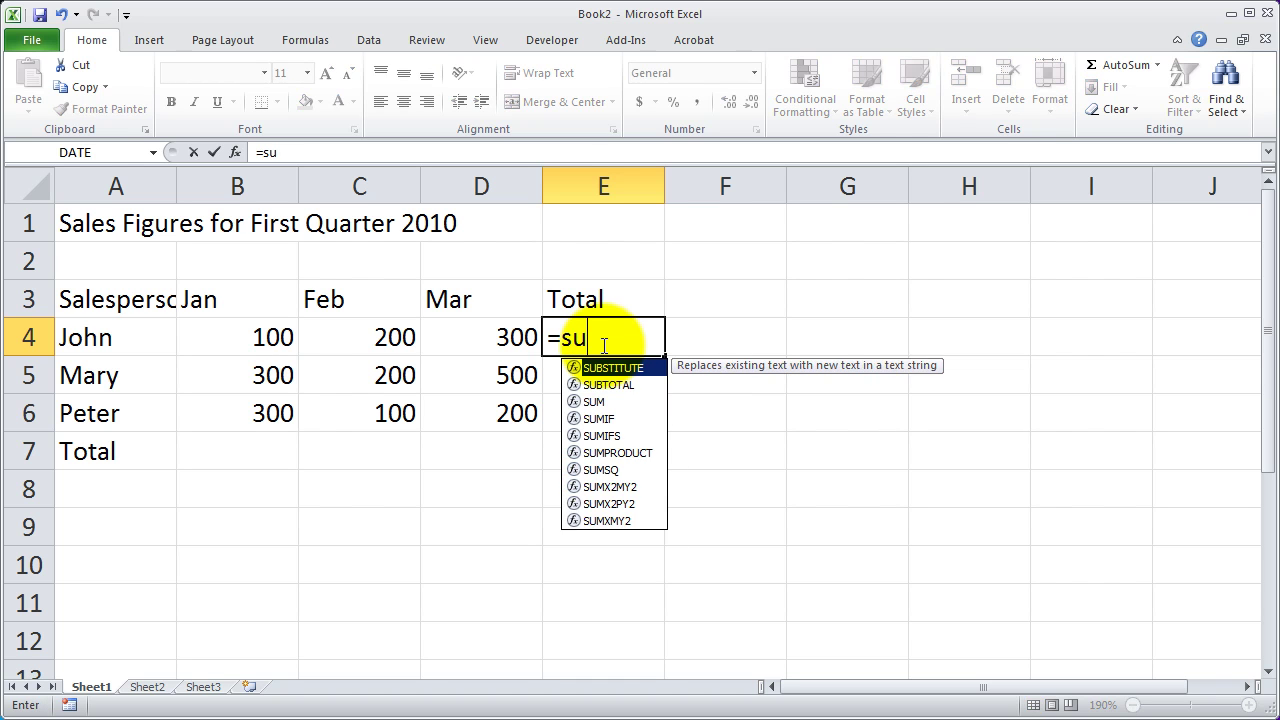
pyautogui.write('m)')
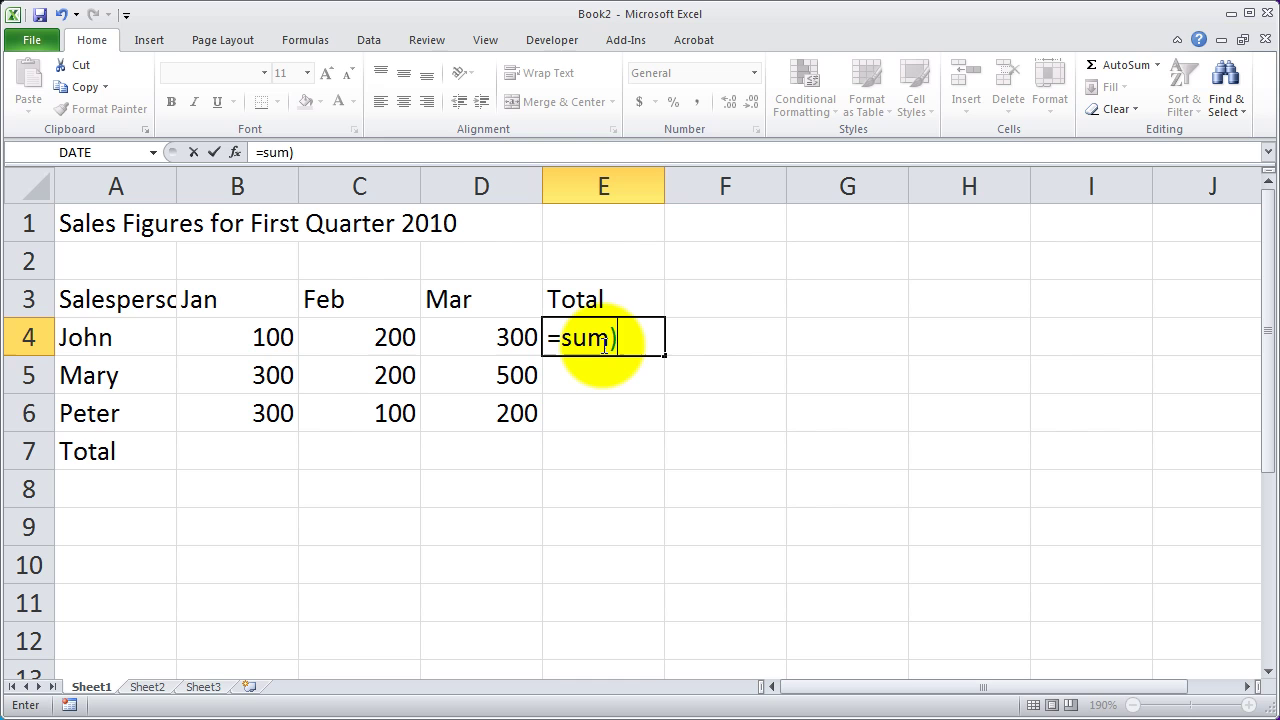
pyautogui.press('BackSpace')
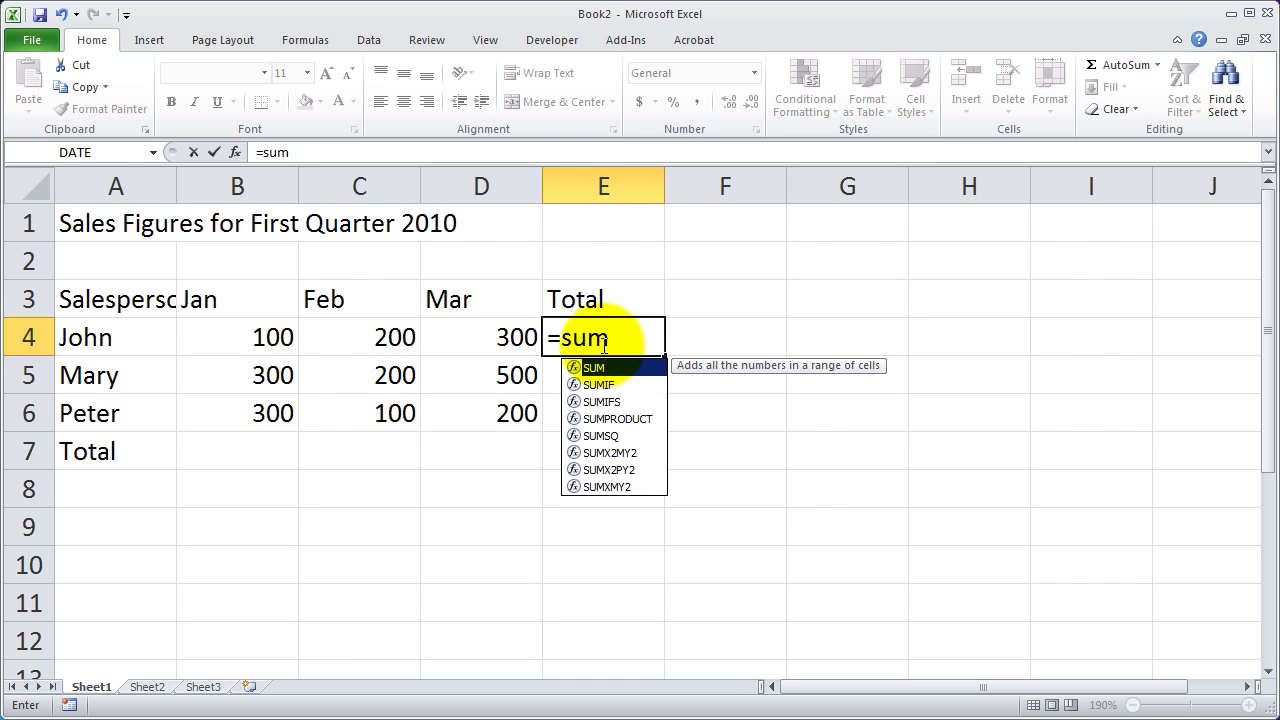
pyautogui.write('(')
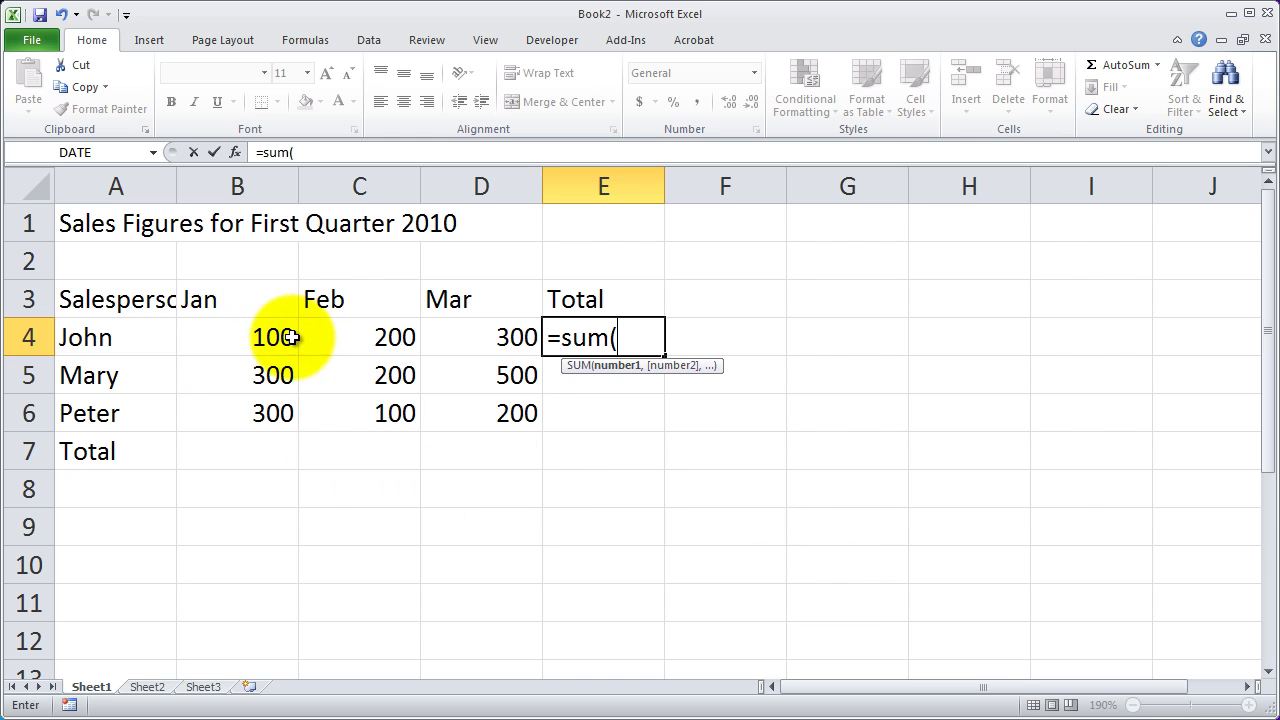
pyautogui.click(243, 337)
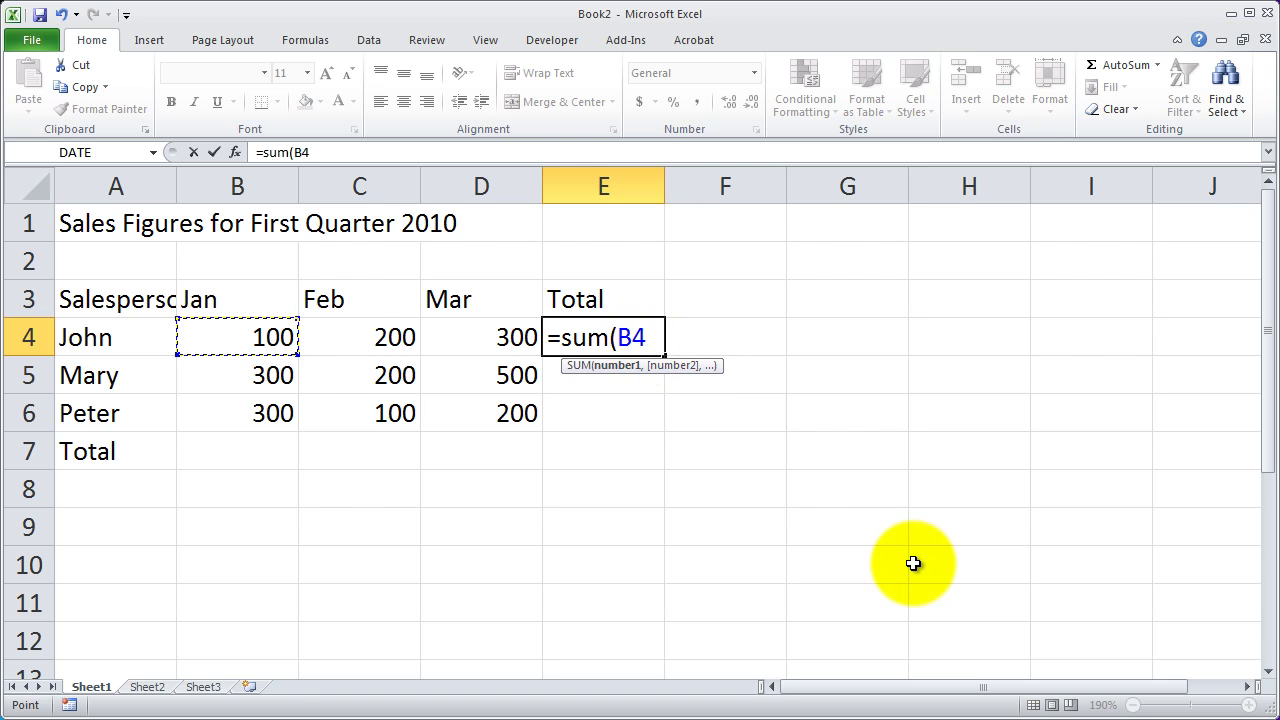
pyautogui.press('F8')
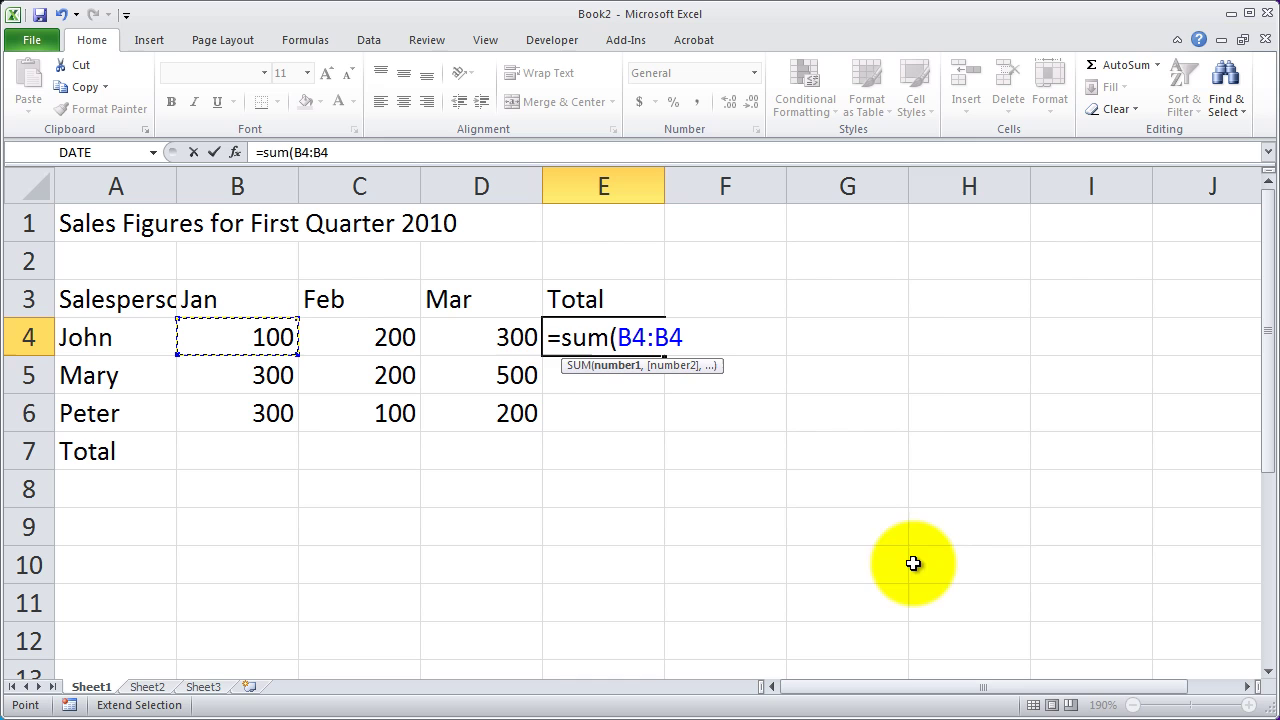
pyautogui.click(476, 335)
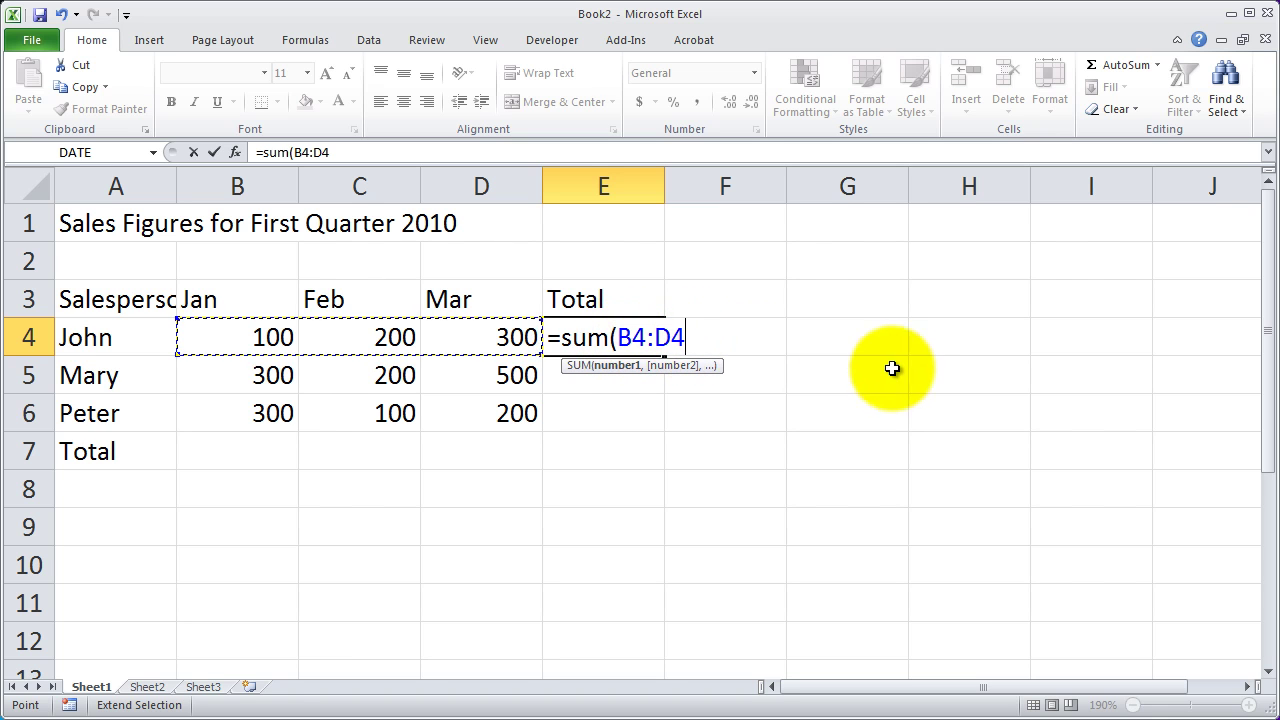
pyautogui.write(')')
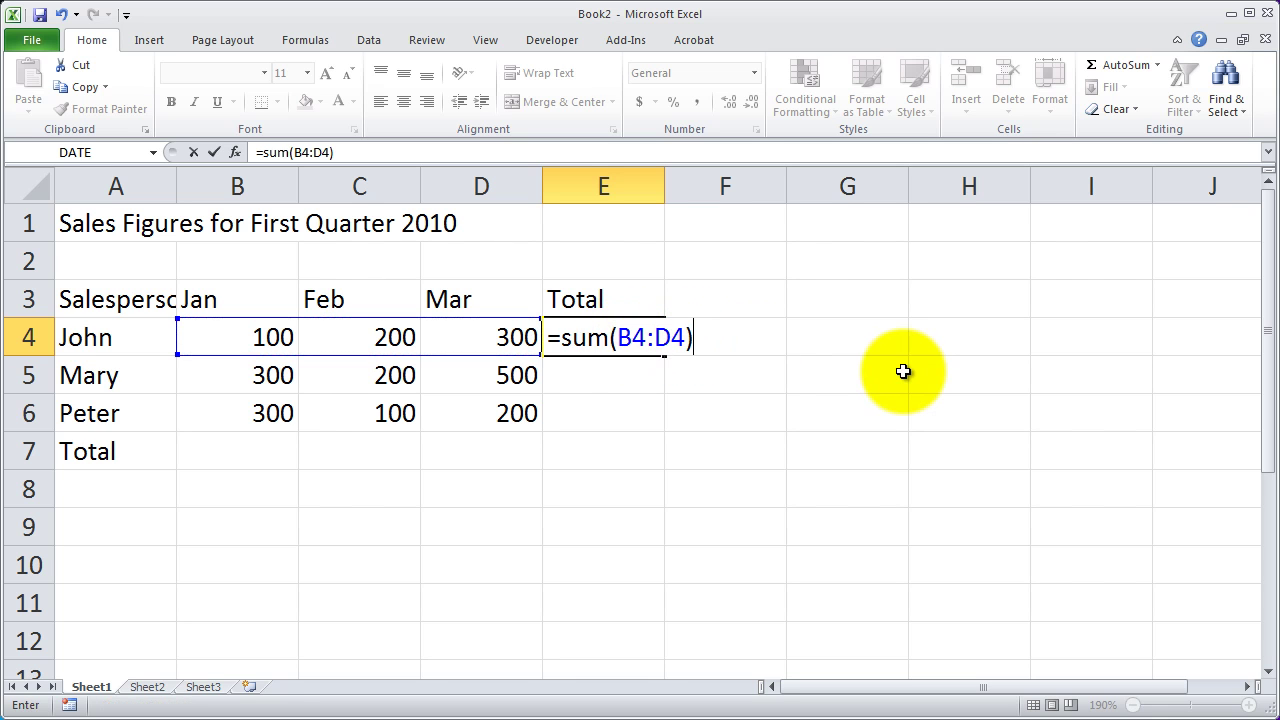
pyautogui.press('Return')
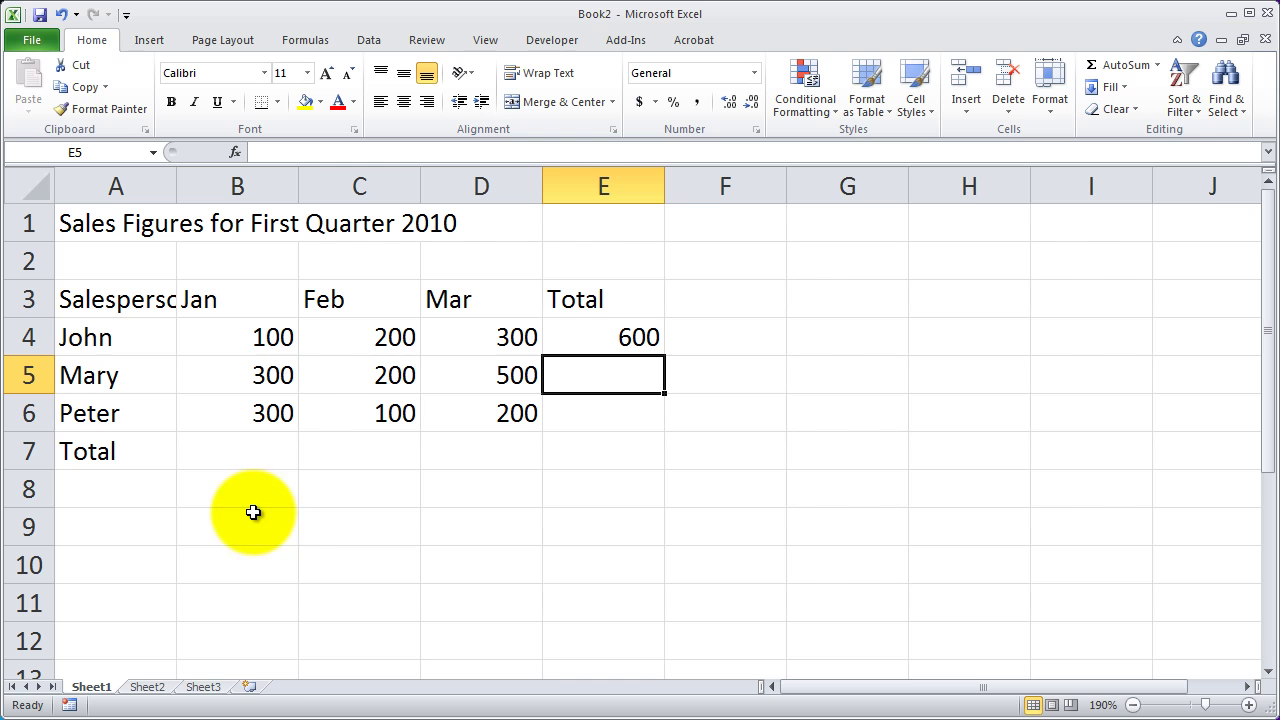
# Begin a SUM function formula in cell B7 for the January total
pyautogui.click(245, 456)
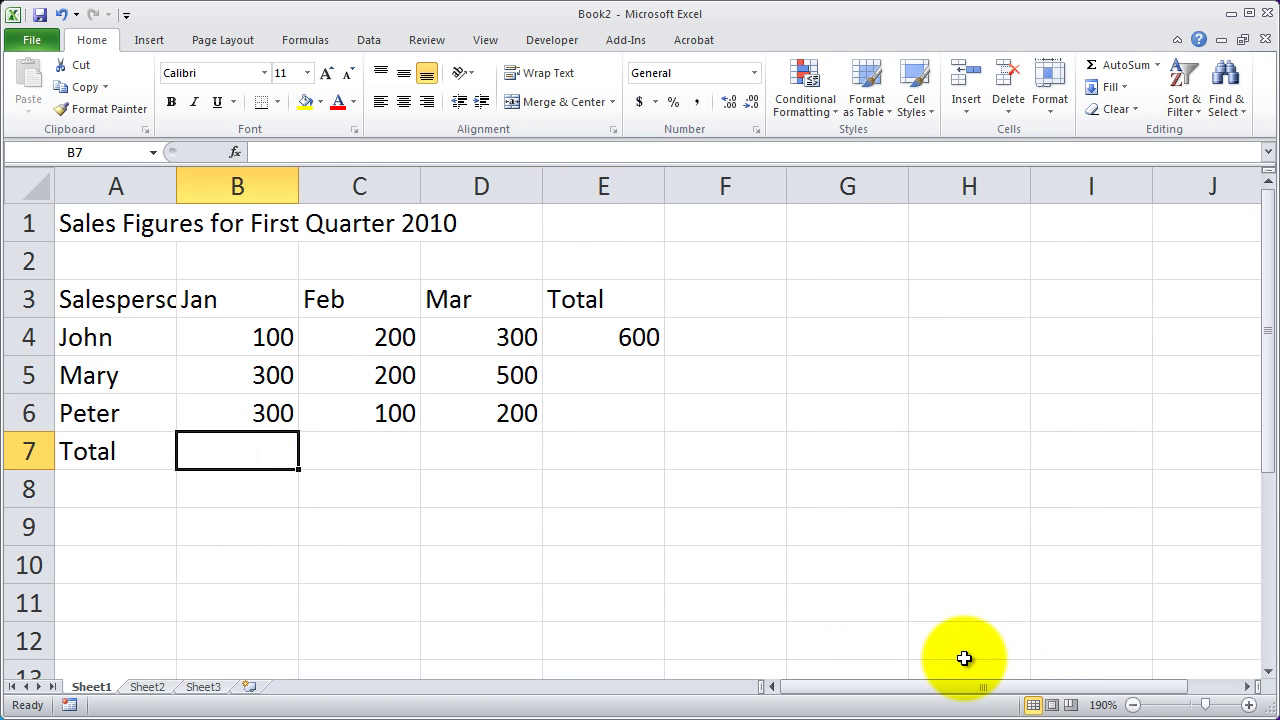
pyautogui.write('=')
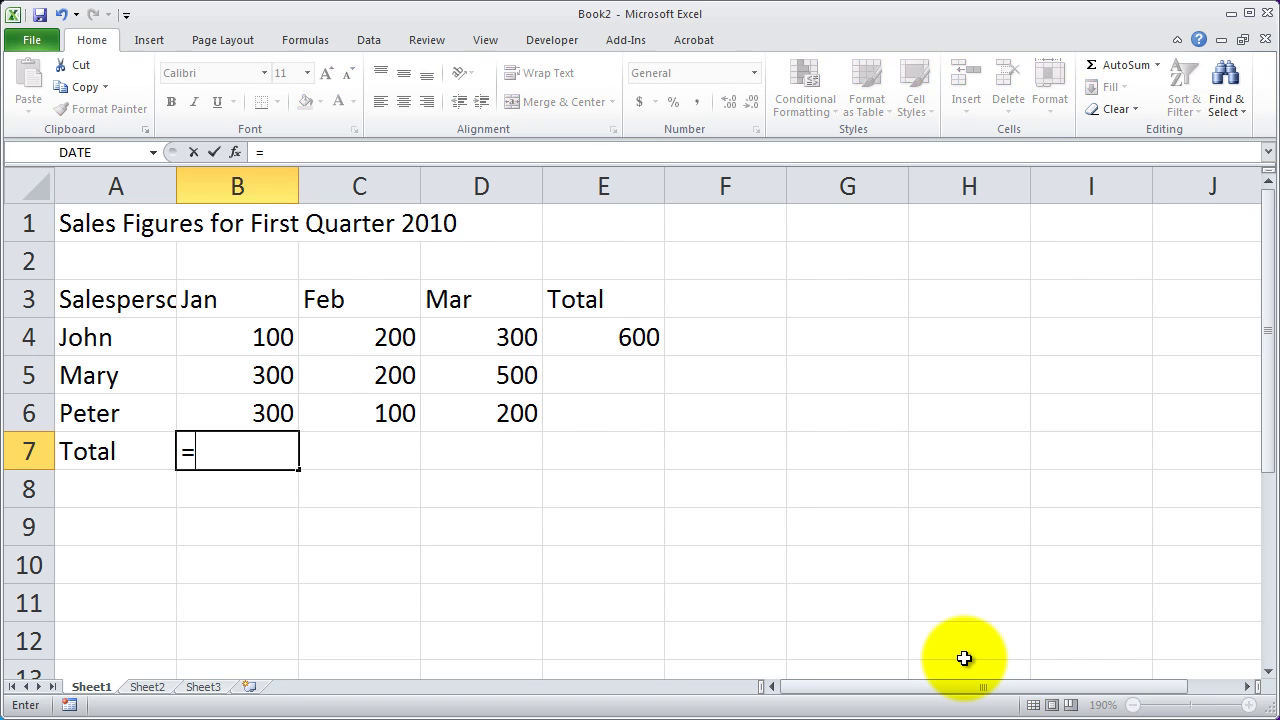
pyautogui.write('sum')
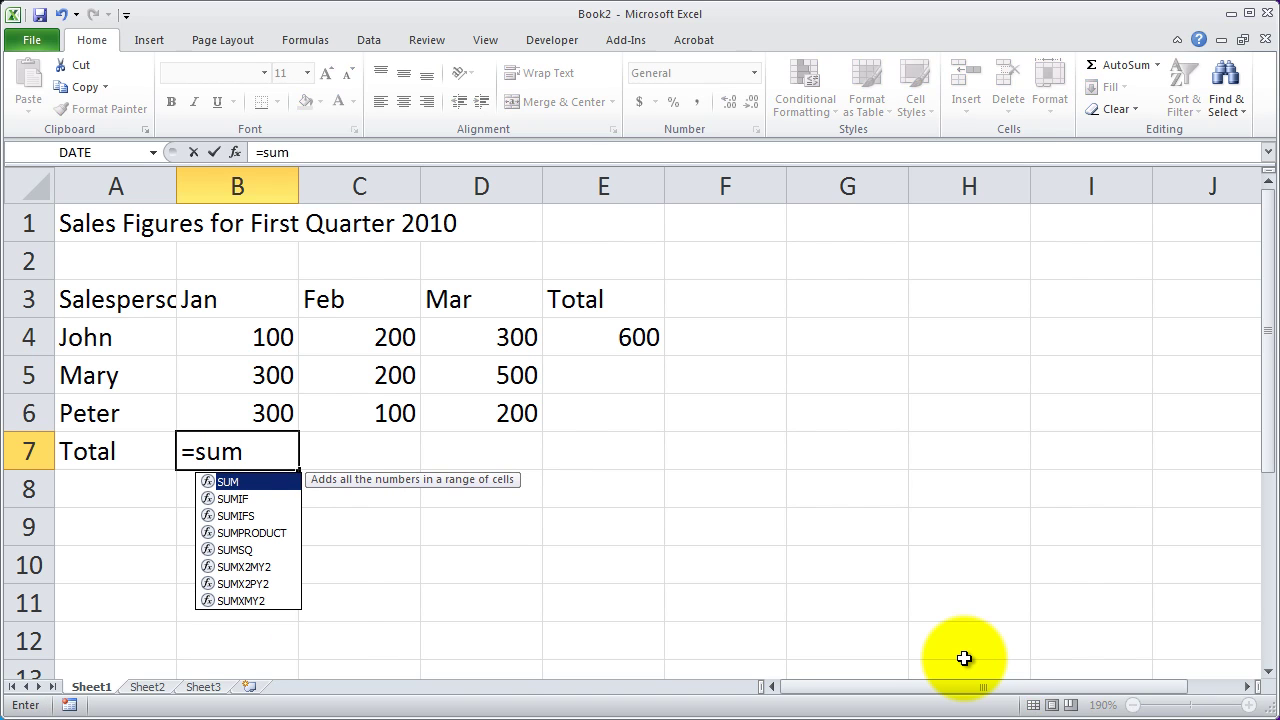
pyautogui.write('(')
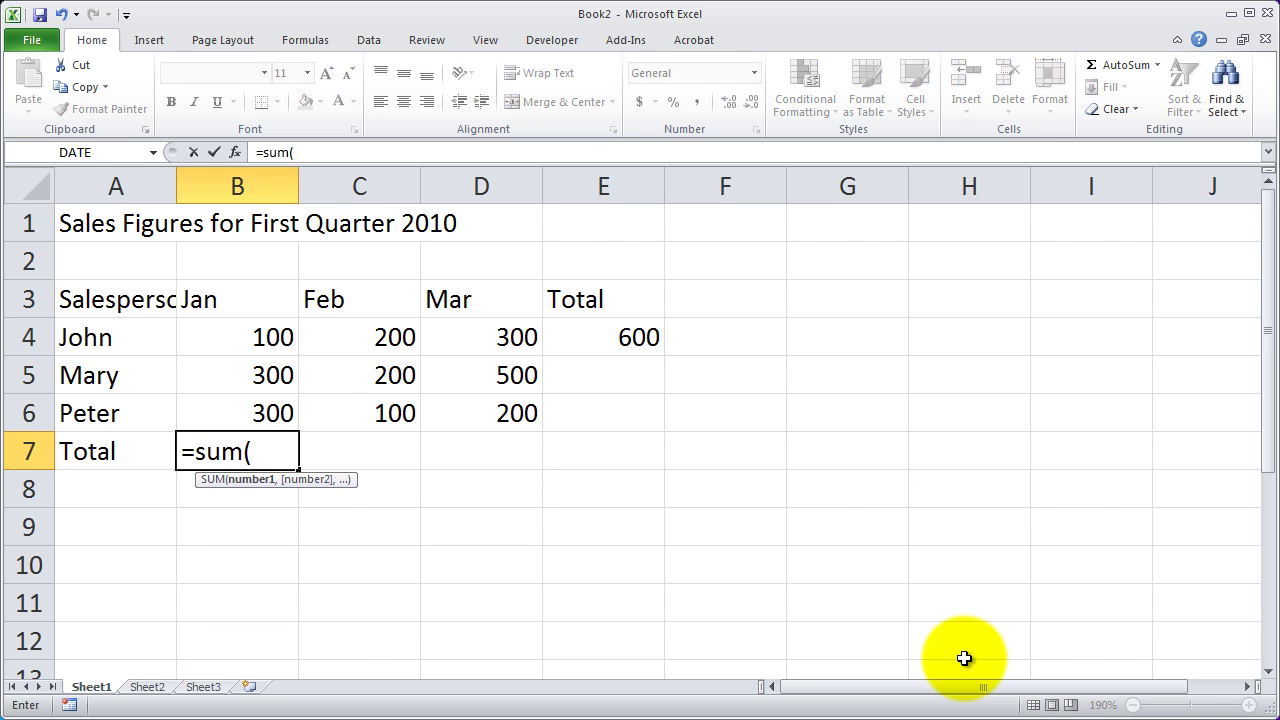
pyautogui.click(258, 340)
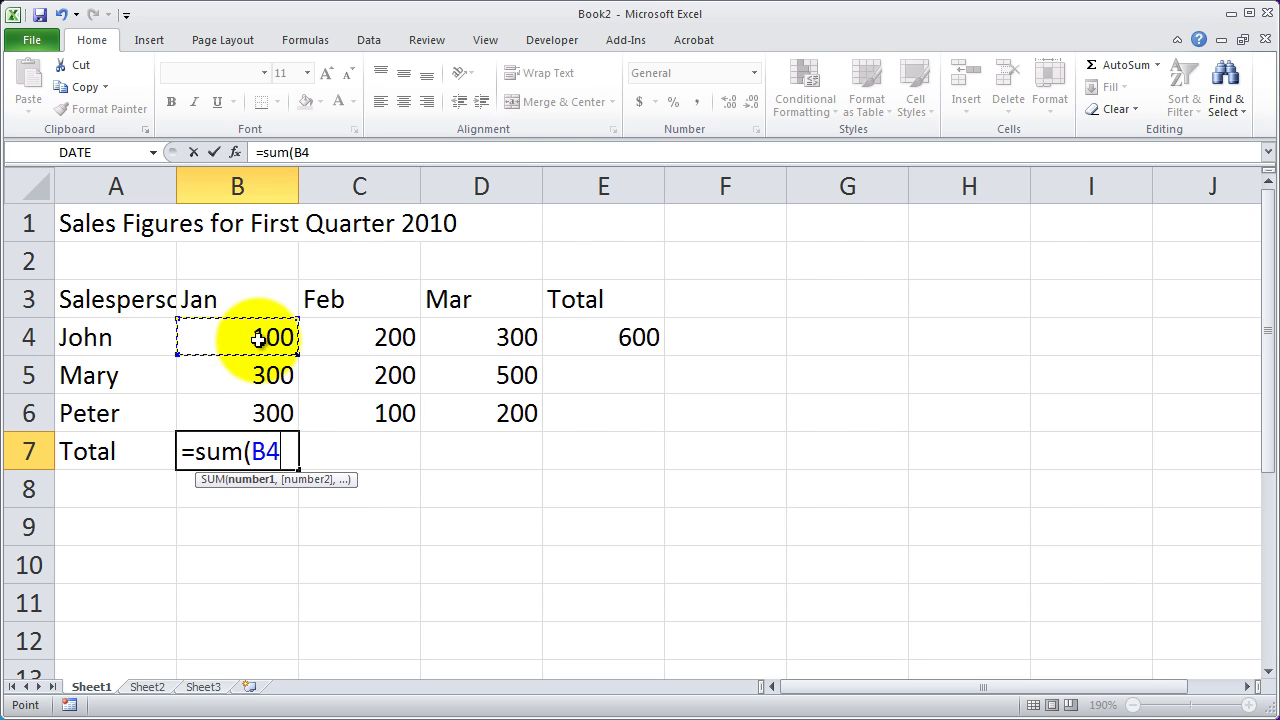
pyautogui.press('F8')
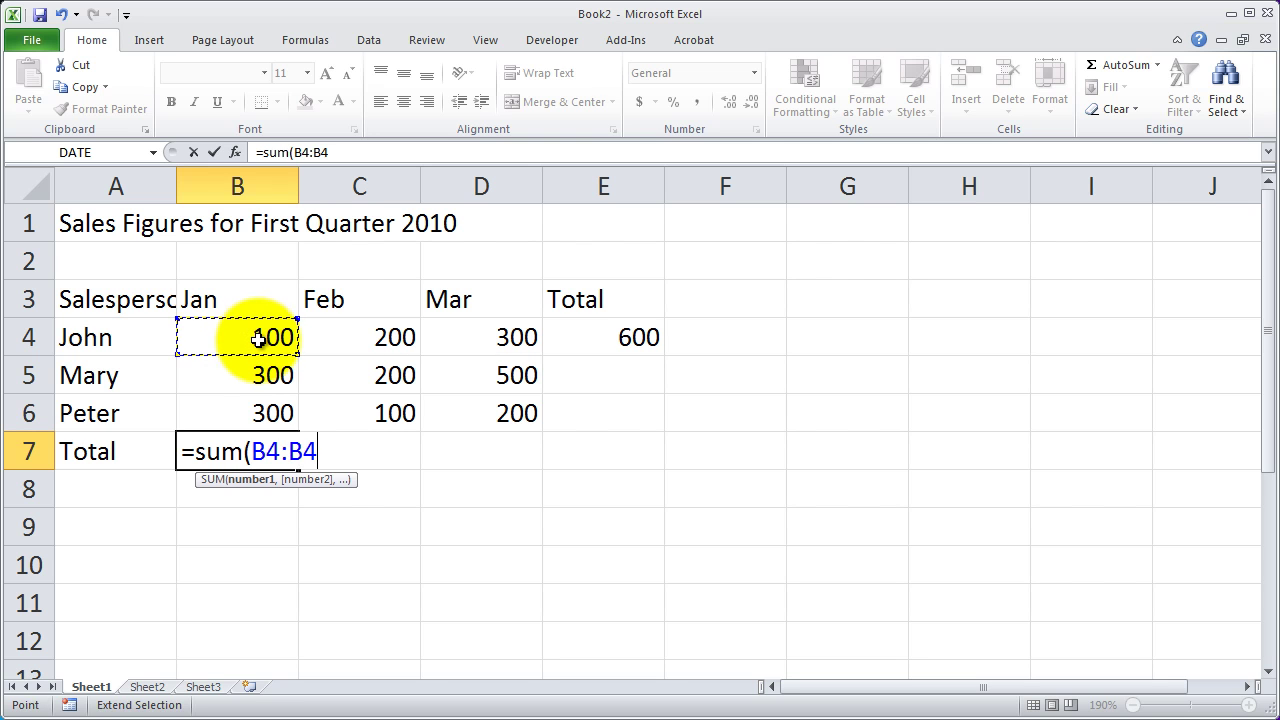
pyautogui.click(237, 413)
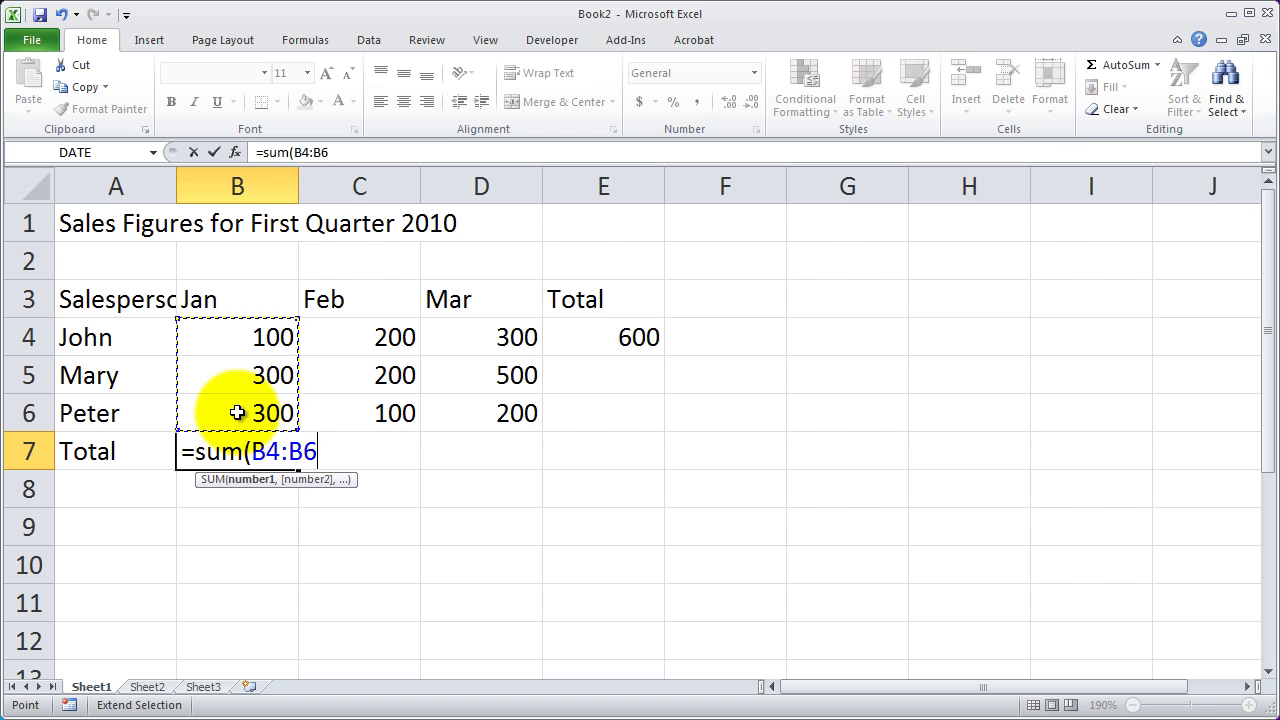
pyautogui.press('BackSpace')
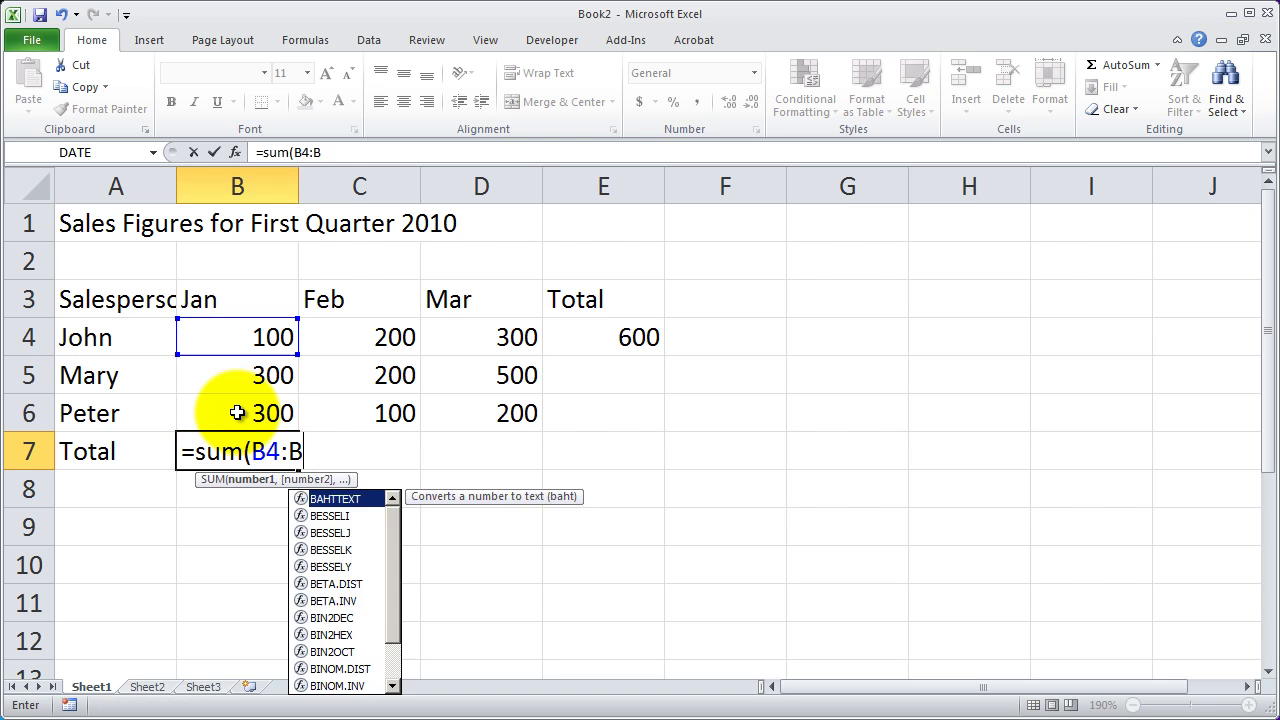
pyautogui.press('BackSpace')
pyautogui.press('BackSpace')
pyautogui.press('BackSpace')
pyautogui.press('BackSpace')
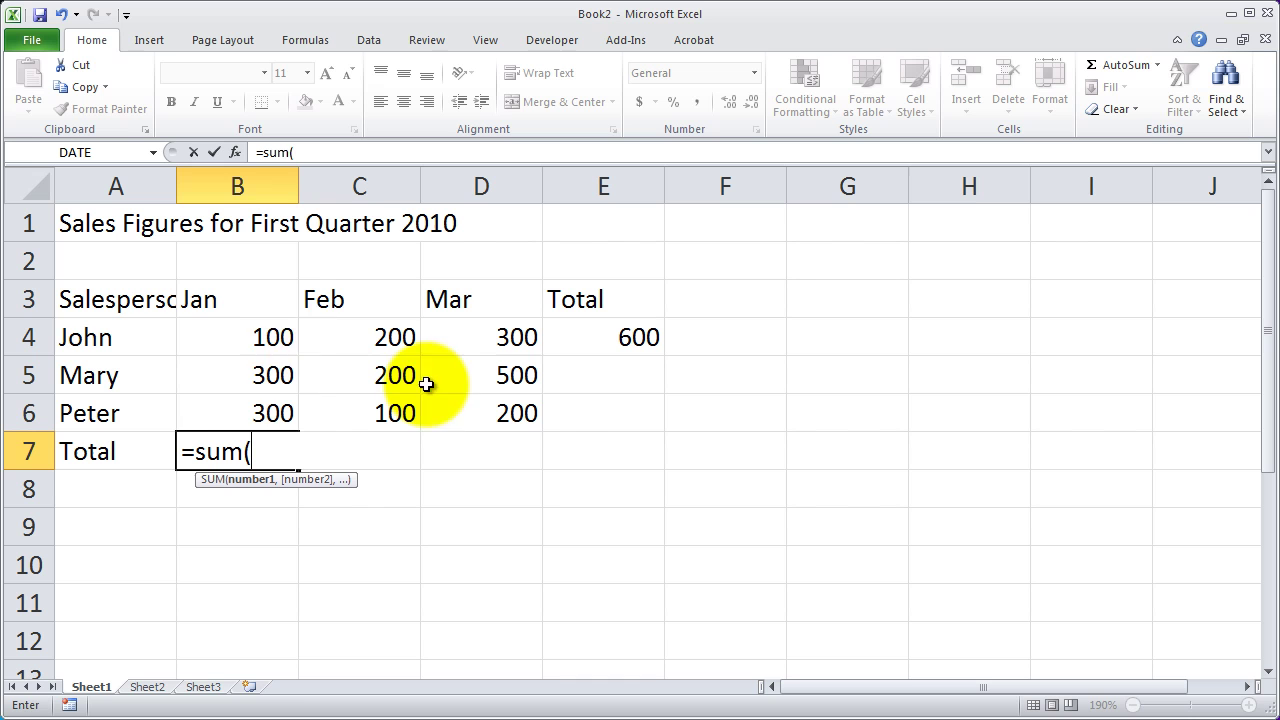
pyautogui.moveTo(271, 337); pyautogui.dragTo(271, 409)
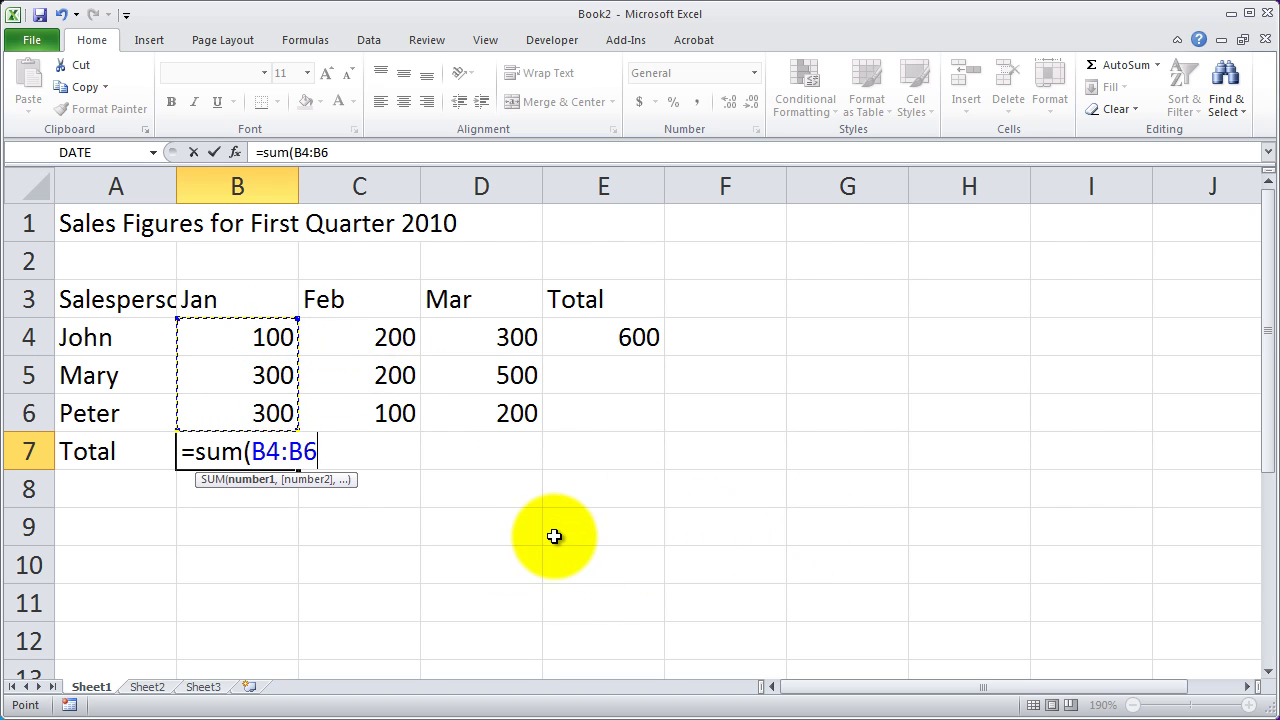
pyautogui.press('BackSpace')
pyautogui.press('BackSpace')
pyautogui.press('BackSpace')
pyautogui.press('BackSpace')
pyautogui.press('BackSpace')
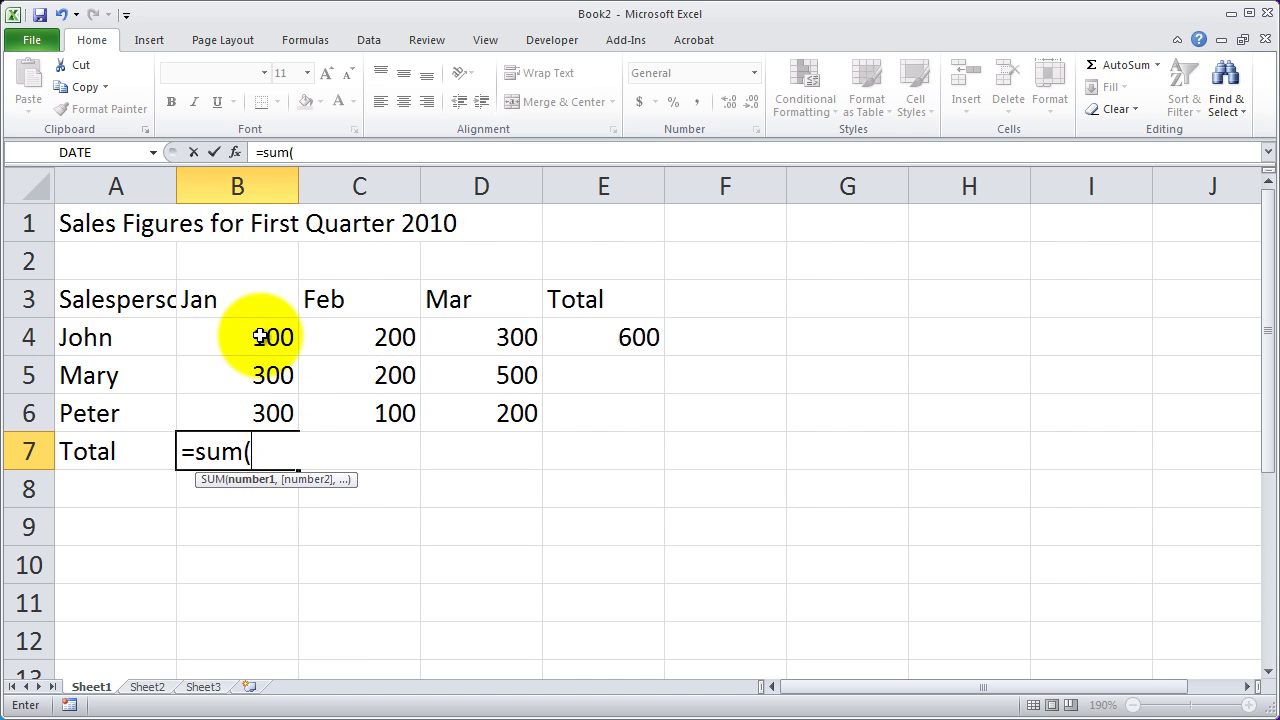
# Complete the January total formula in cell B7 with the range B4:B6
pyautogui.moveTo(260, 335); pyautogui.dragTo(254, 414)
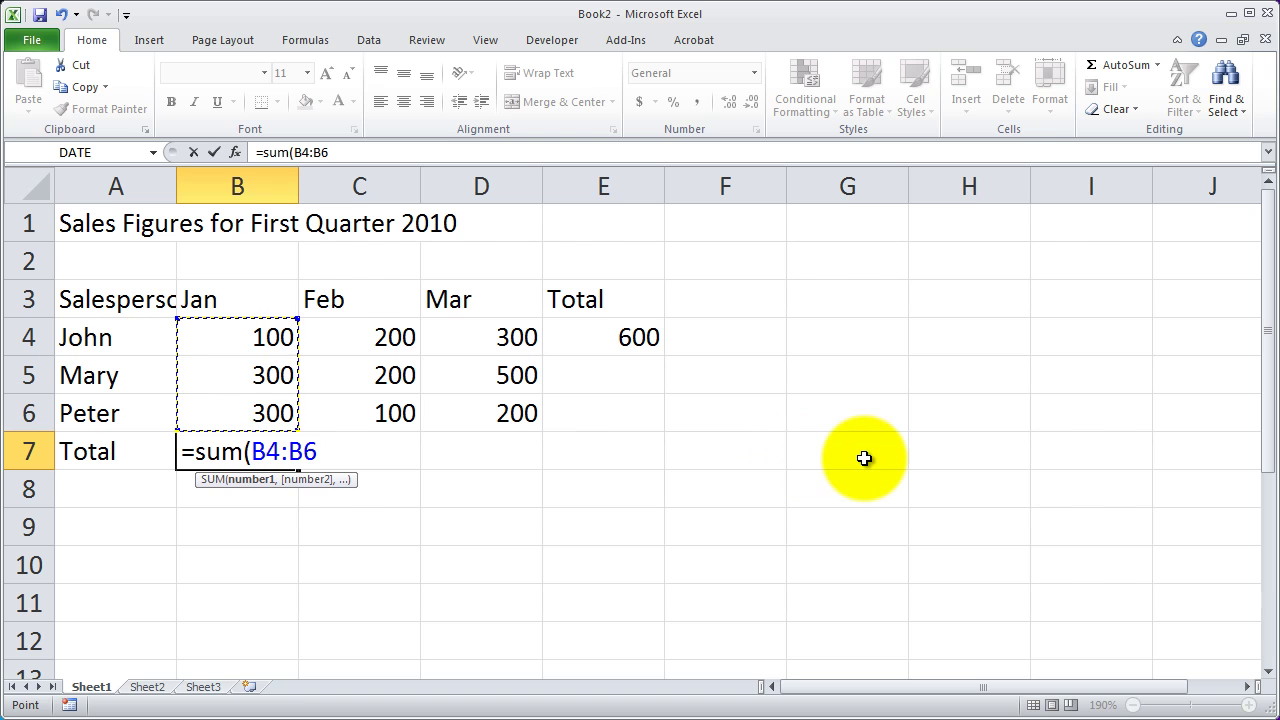
pyautogui.press('Return')
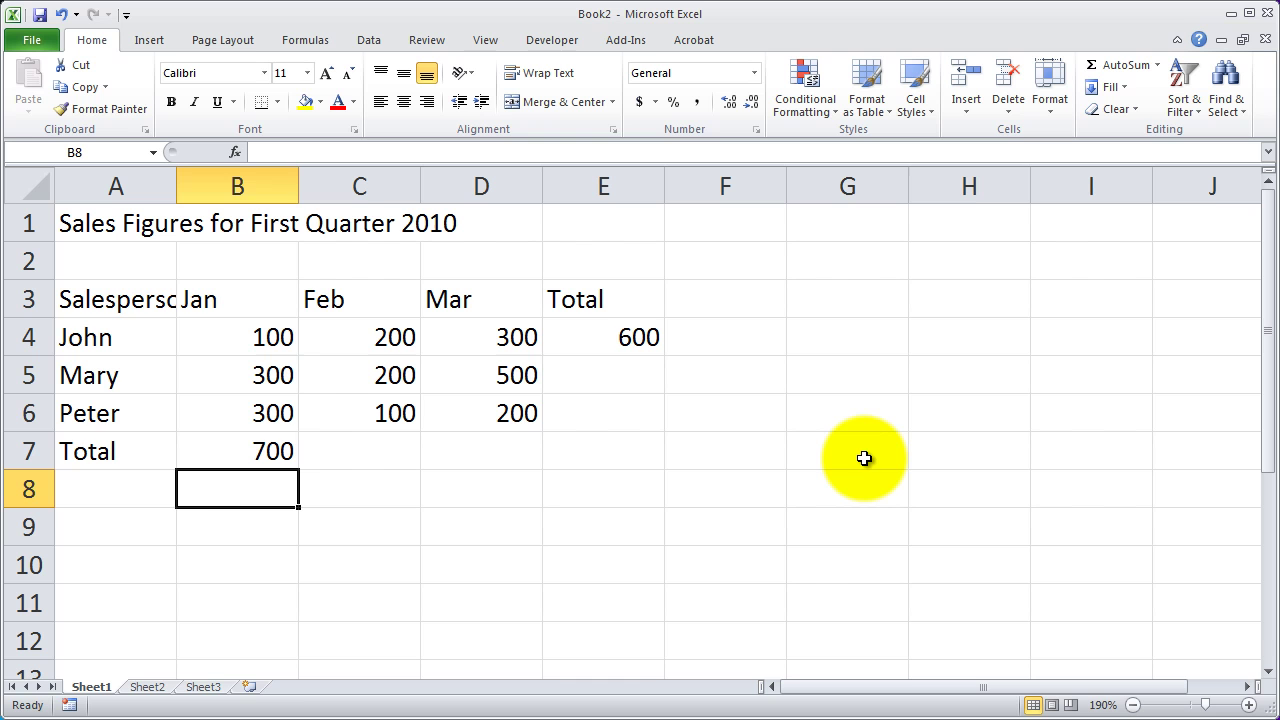
pyautogui.click(600, 340)
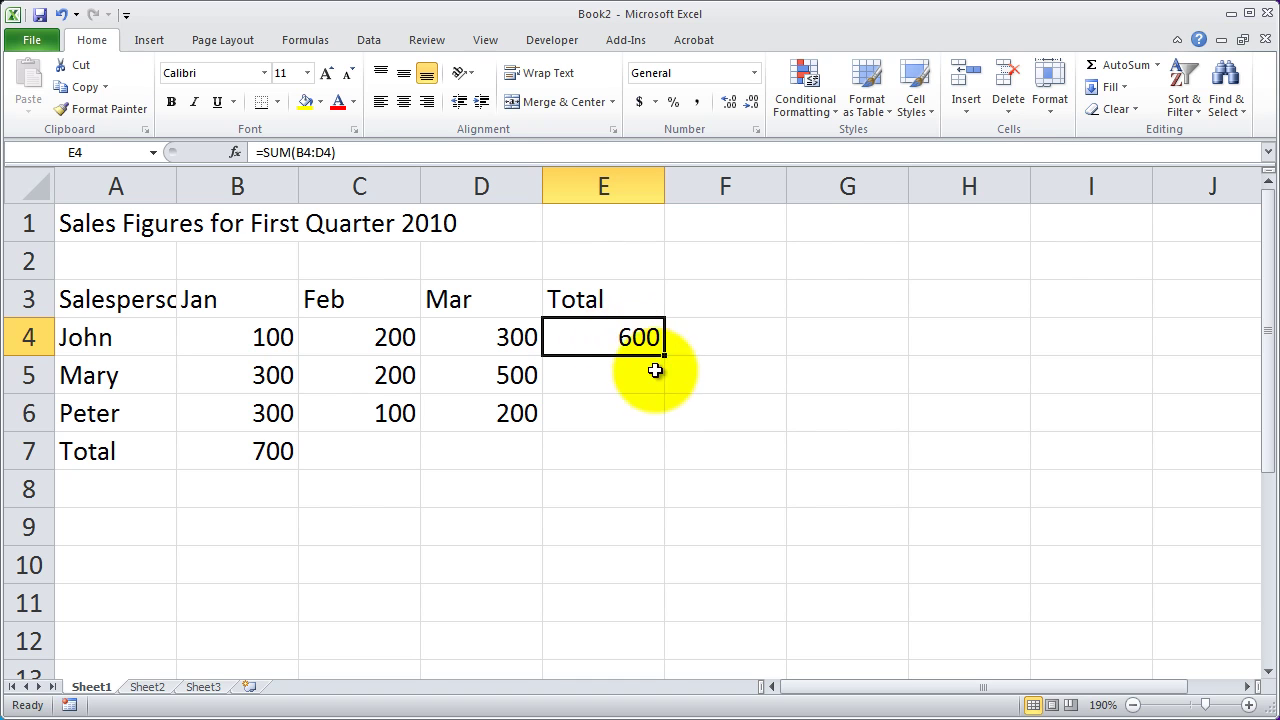
pyautogui.click(621, 378)
pyautogui.click(628, 414)
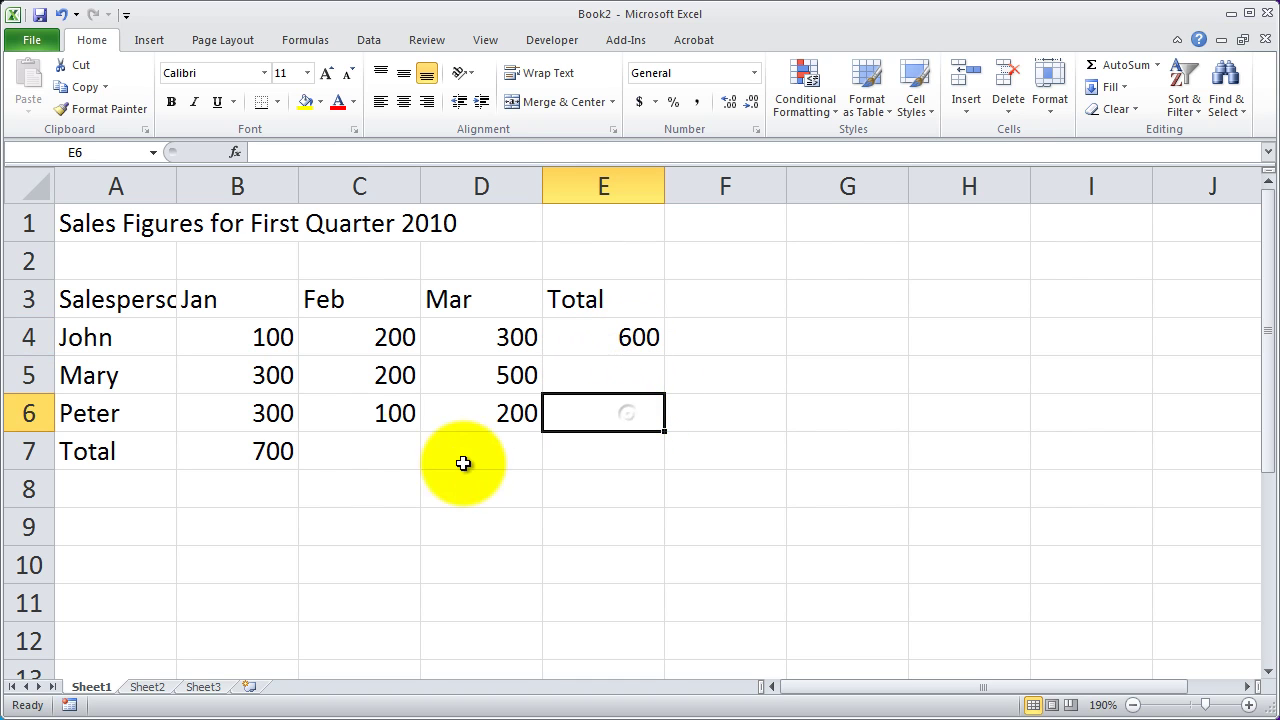
pyautogui.click(372, 456)
pyautogui.click(472, 458)
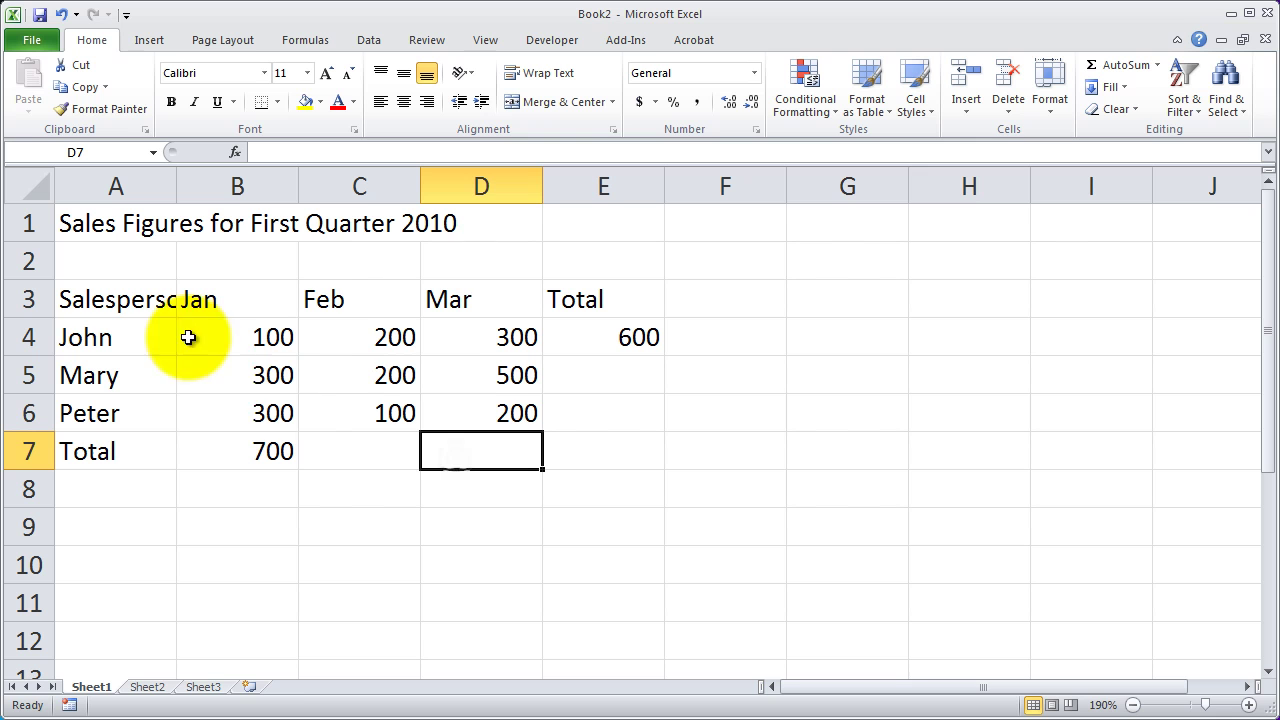
pyautogui.click(601, 380)
pyautogui.click(600, 416)
pyautogui.click(357, 462)
pyautogui.click(449, 452)
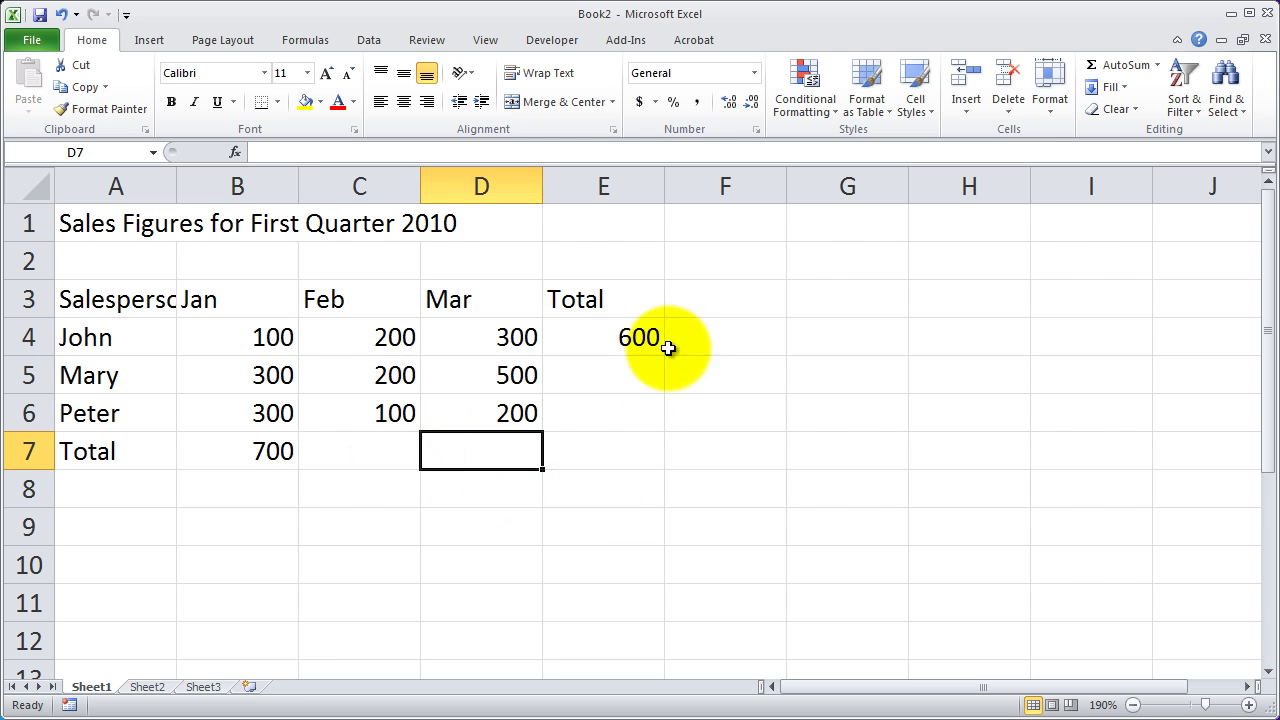
pyautogui.click(635, 335)
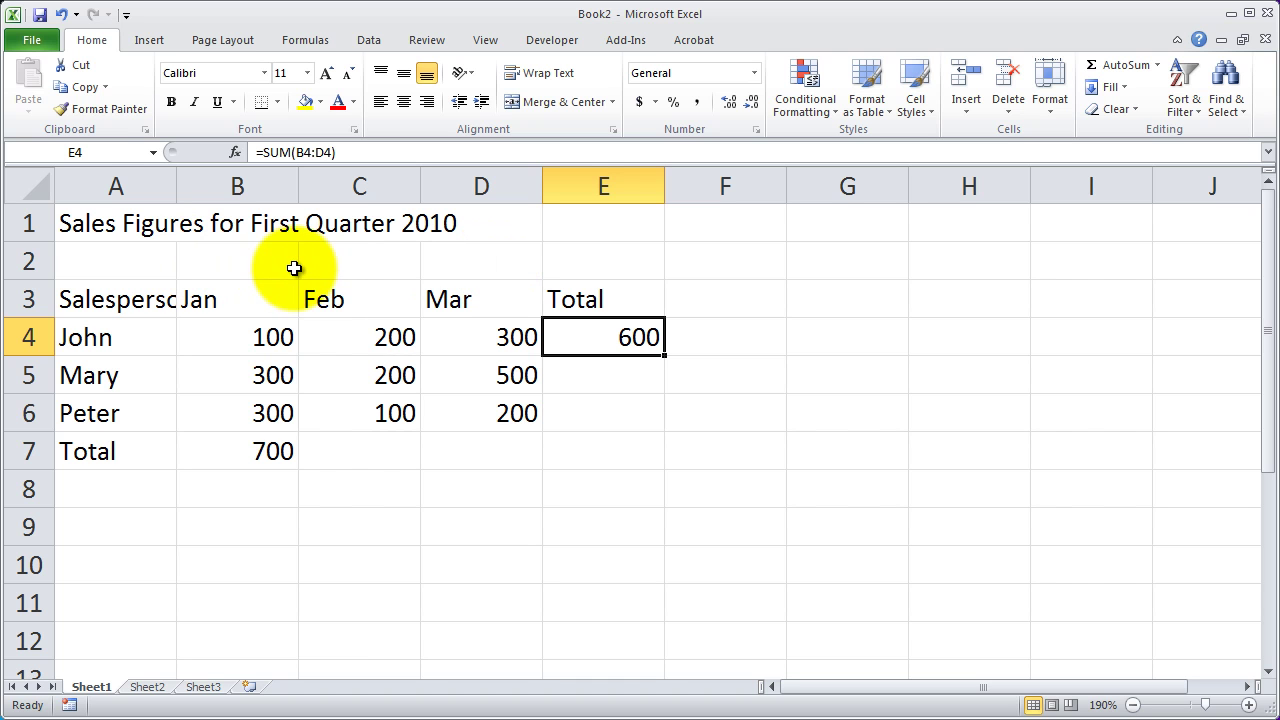
pyautogui.moveTo(240, 260); pyautogui.dragTo(598, 401)
pyautogui.moveTo(451, 333); pyautogui.dragTo(218, 490)
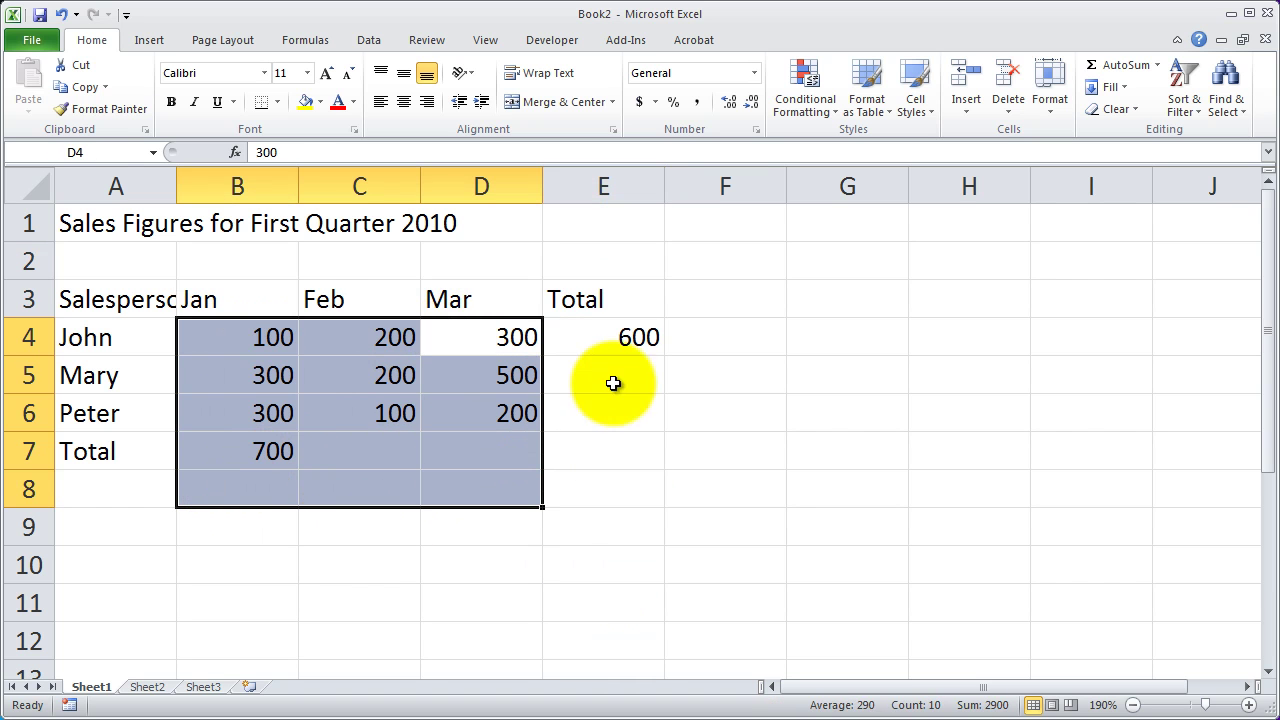
# Fill the SUM formula from cell E4 down through E6 and check the formulas in the salesperson total cells
pyautogui.click(598, 343)
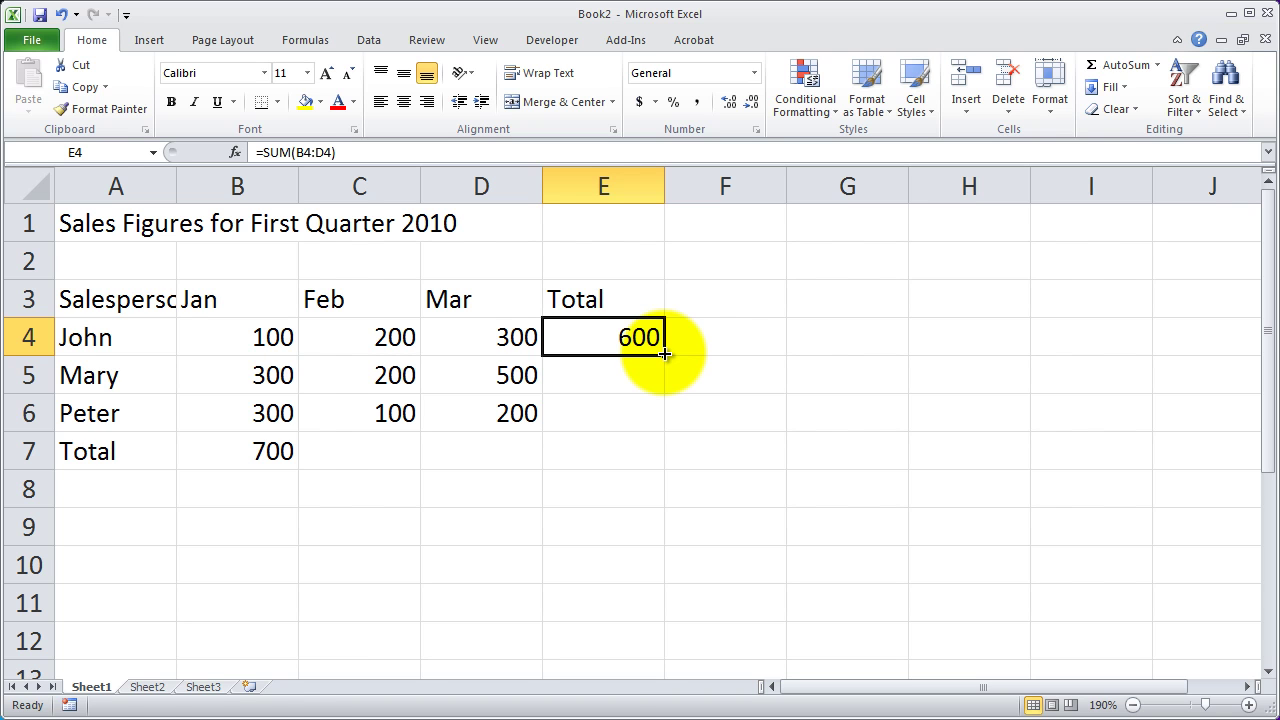
pyautogui.moveTo(664, 354); pyautogui.dragTo(651, 420)
pyautogui.click(640, 335)
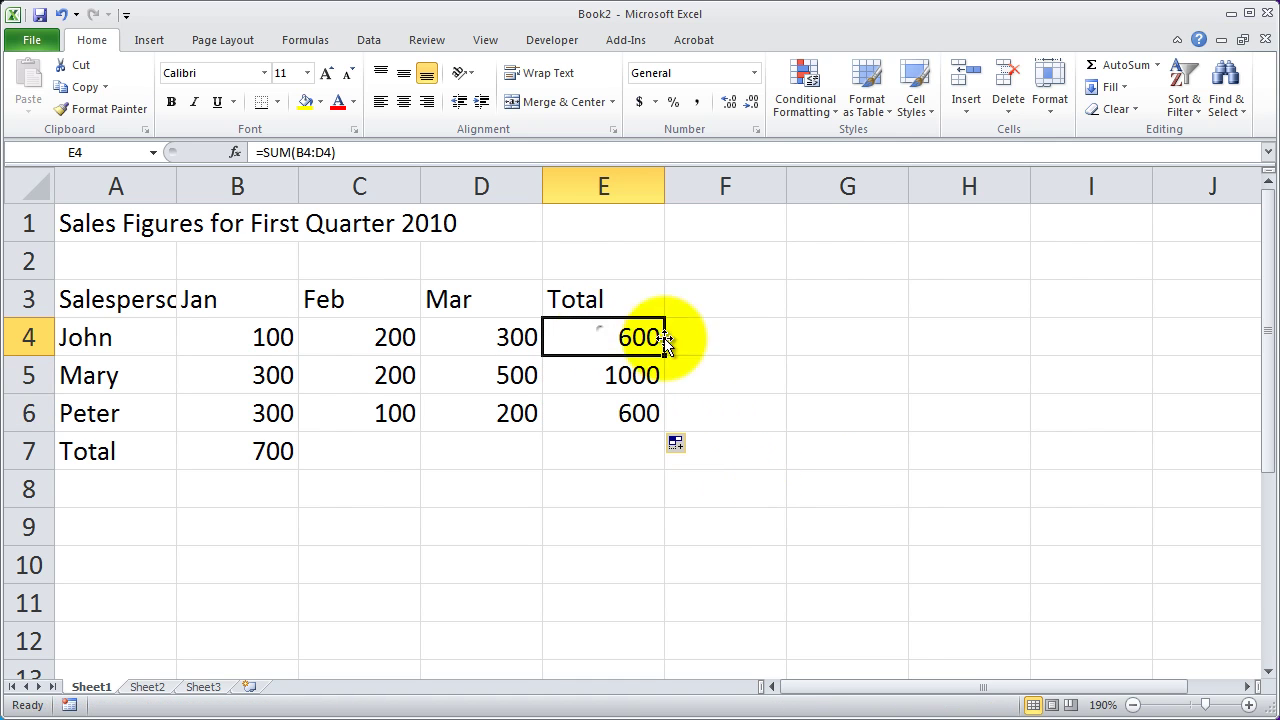
pyautogui.click(634, 375)
pyautogui.click(638, 413)
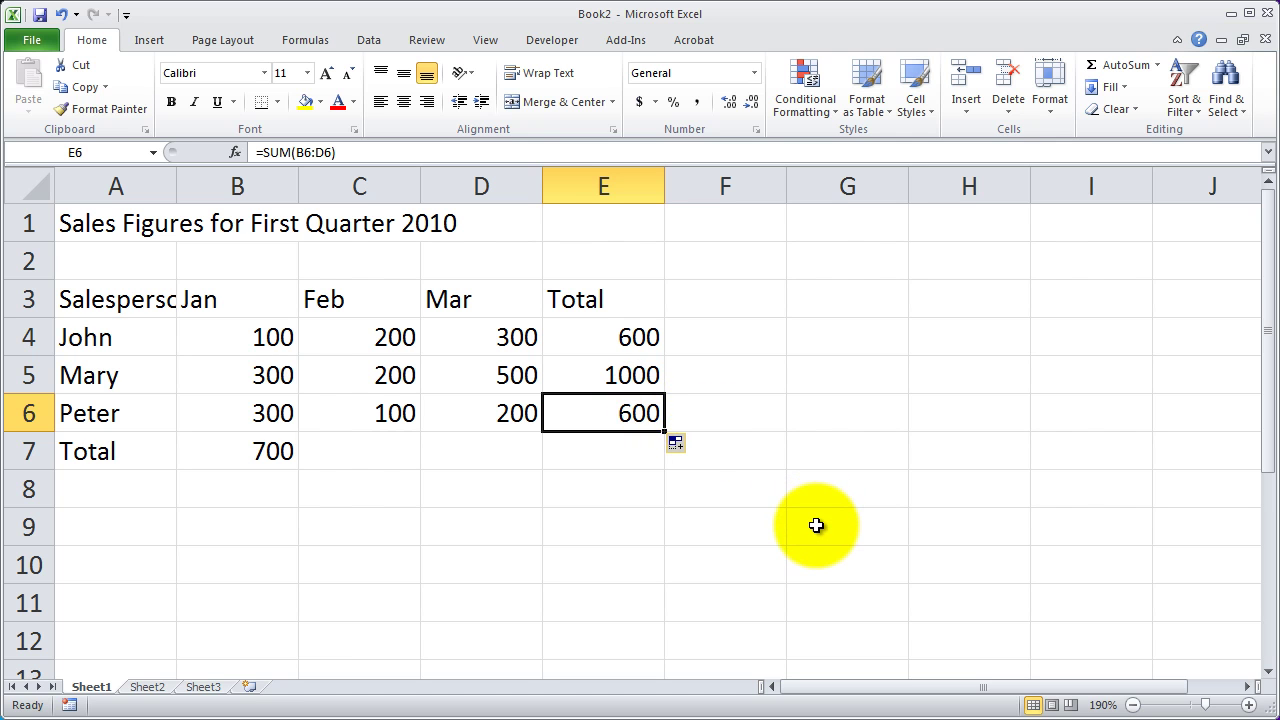
pyautogui.click(582, 375)
pyautogui.click(612, 418)
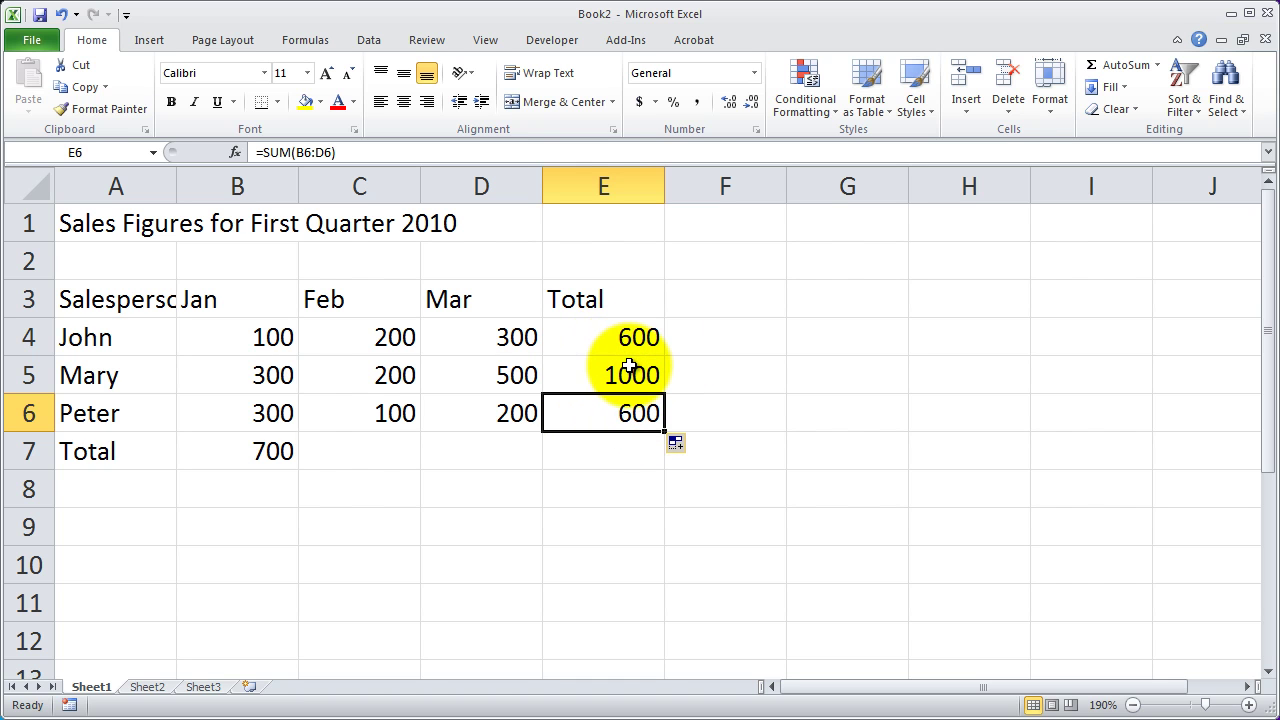
# Fill the January SUM formula from cell B7 across through D7 to total February and March
pyautogui.click(258, 452)
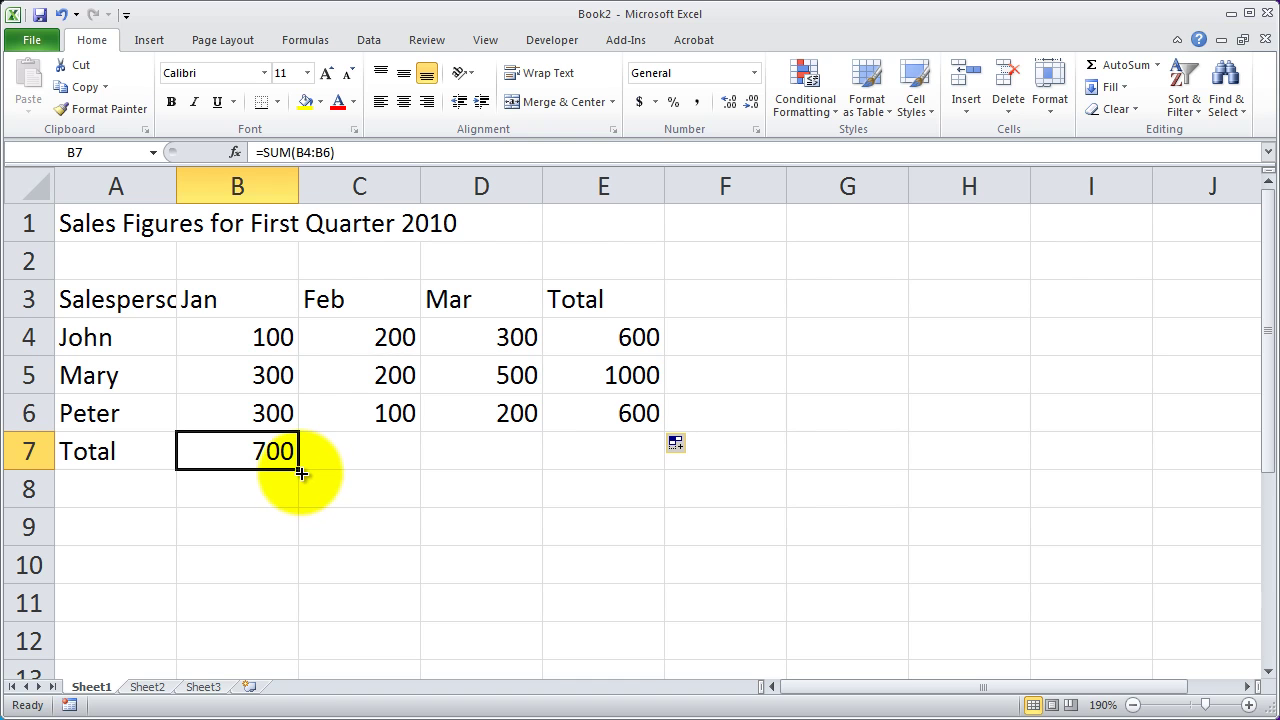
pyautogui.moveTo(300, 474); pyautogui.dragTo(518, 474)
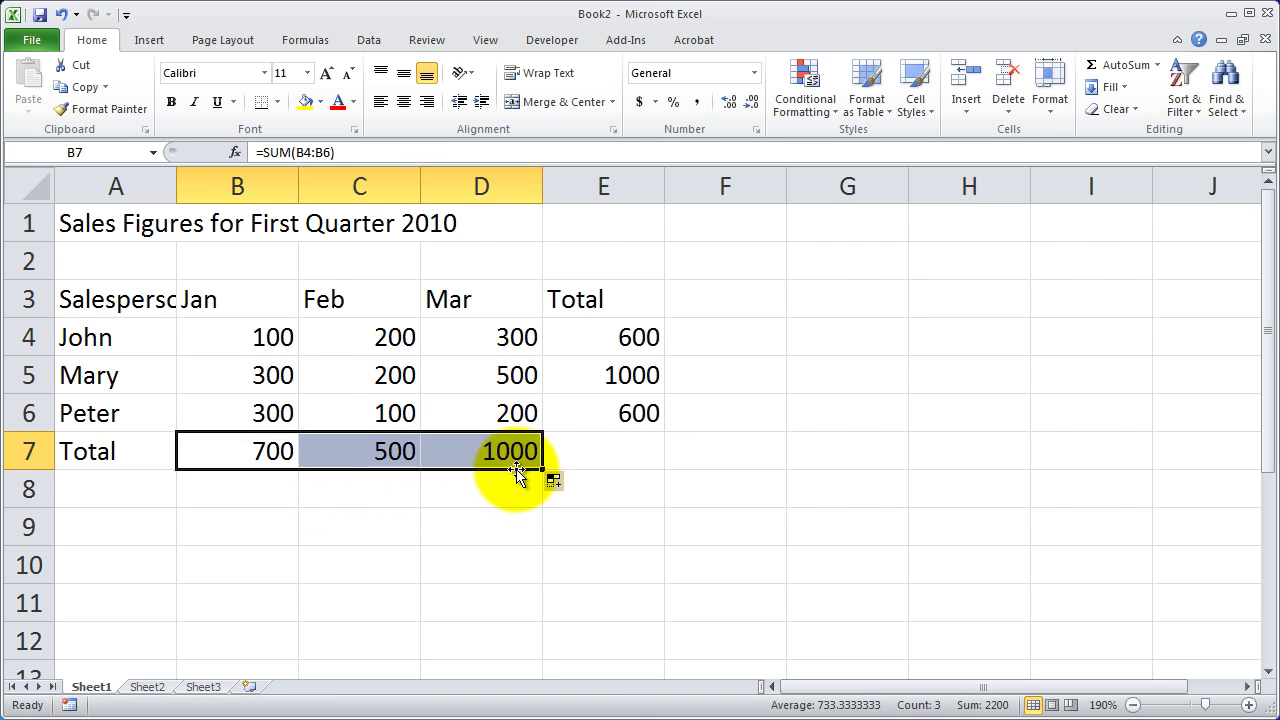
pyautogui.click(802, 576)
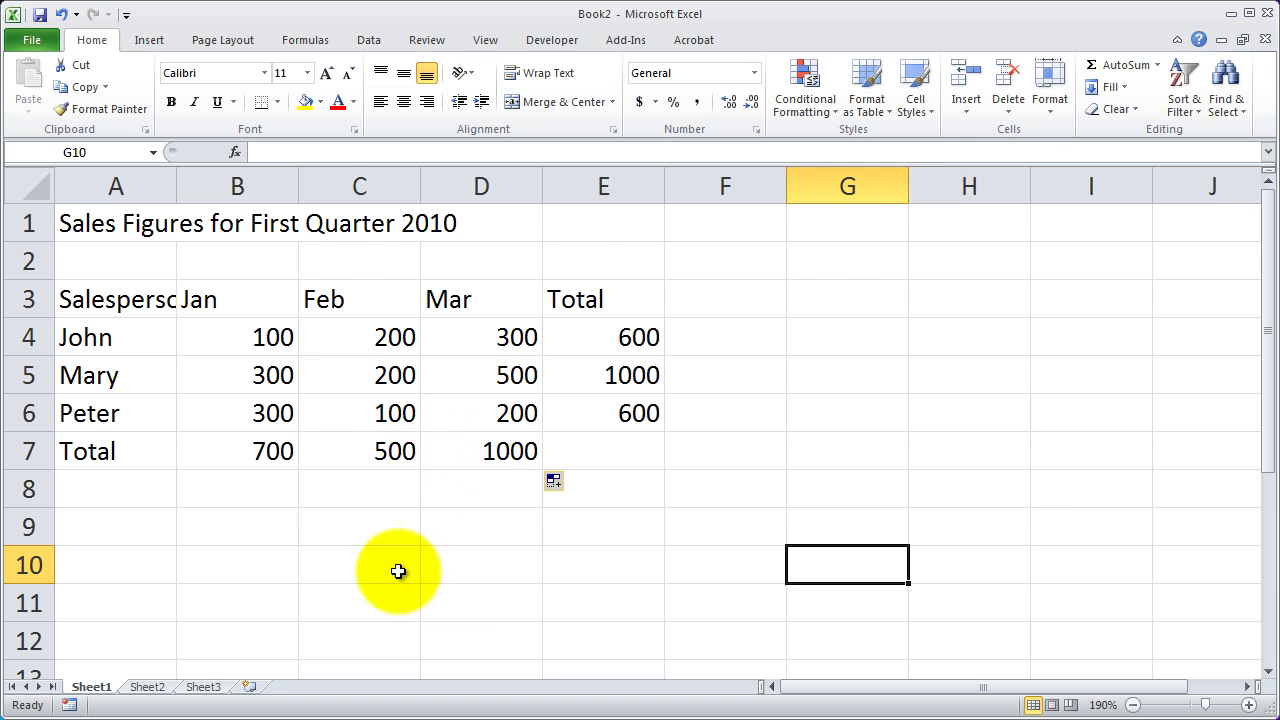
pyautogui.click(92, 488)
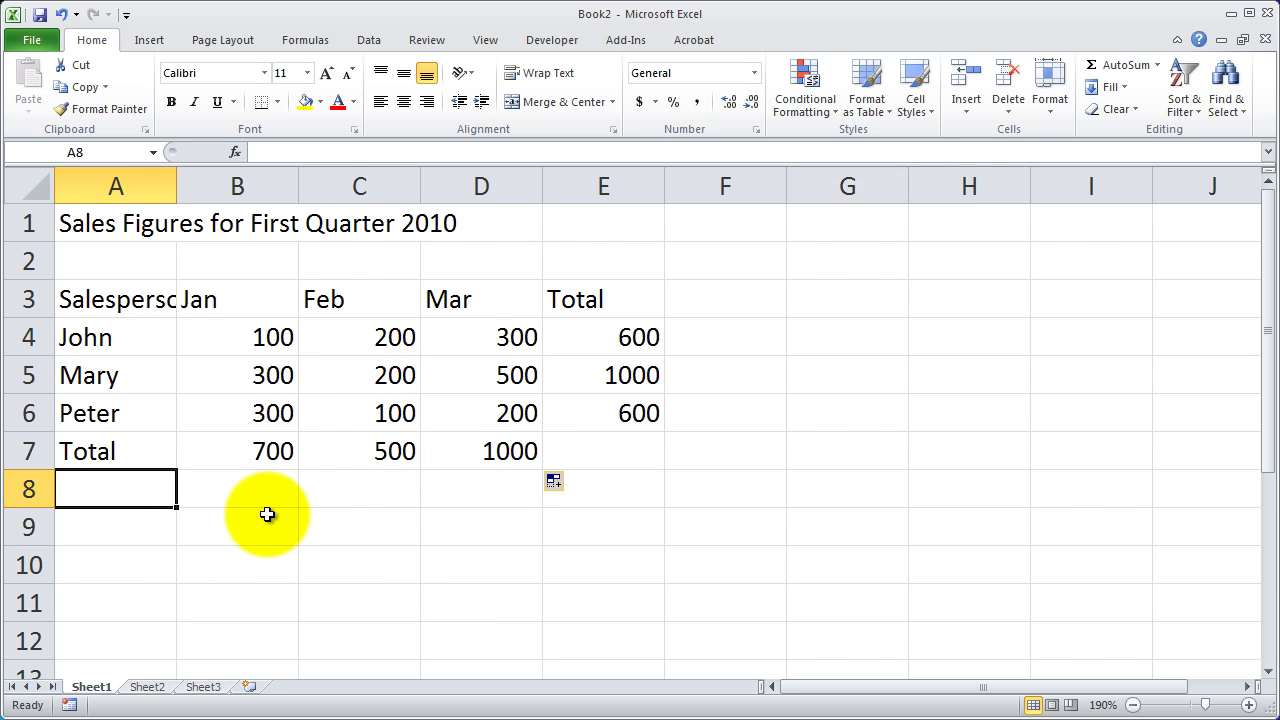